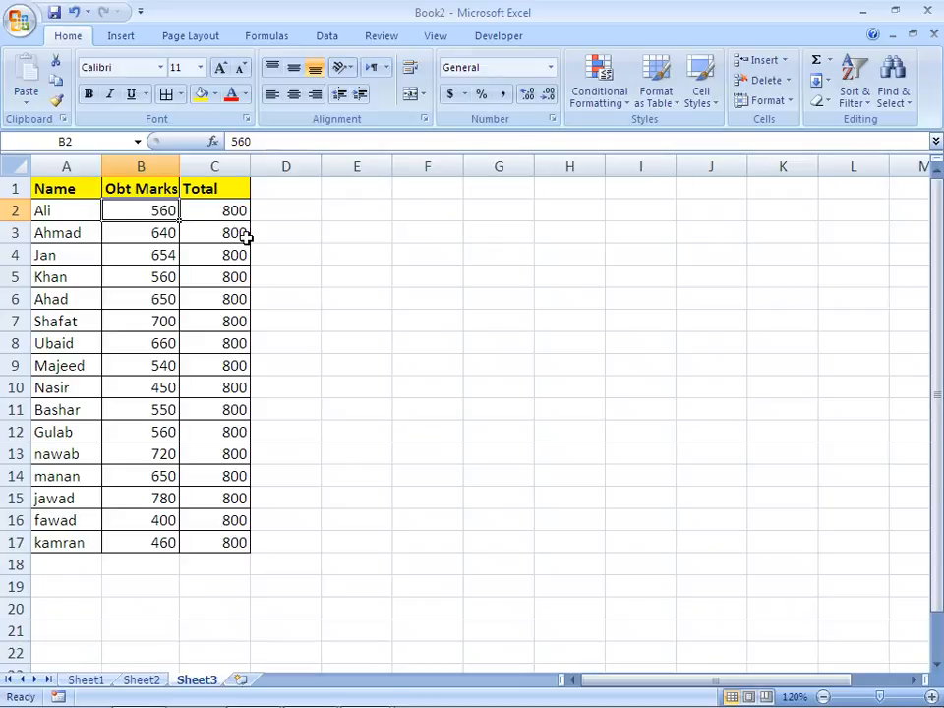
Select all the obtained marks in cells B2:B17
{"action": "key", "text": "shift+Down"}
{"action": "key", "text": "shift+Down"}
{"action": "key", "text": "shift+Down"}
{"action": "key", "text": "shift+Down"}
{"action": "key", "text": "shift+Down"}
{"action": "key", "text": "shift+Down"}
{"action": "key", "text": "shift+Down"}
{"action": "key", "text": "shift+Down"}
{"action": "key", "text": "shift+Down"}
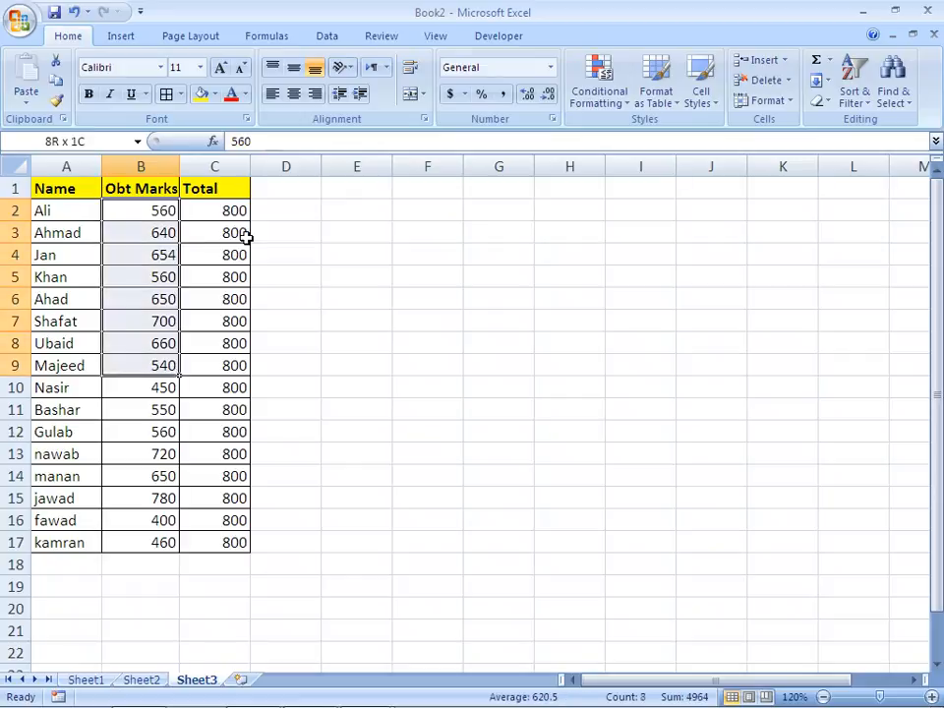
{"action": "key", "text": "shift+Down"}
{"action": "key", "text": "shift+Down"}
{"action": "key", "text": "shift+Down"}
{"action": "key", "text": "shift+Down"}
{"action": "key", "text": "shift+Down"}
{"action": "key", "text": "shift+Down"}
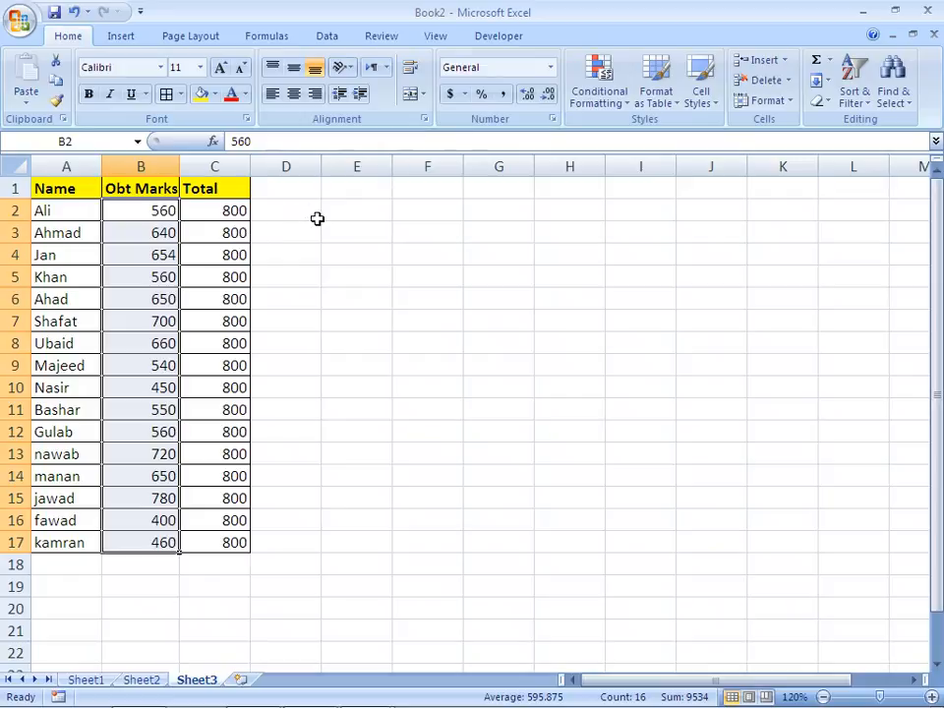
Preview a Greater Than highlight rule on the marks with thresholds 700 and 500, and dismiss it without applying
{"action": "left_click", "coordinate": [627, 105]}
{"action": "mouse_move", "coordinate": [638, 139]}
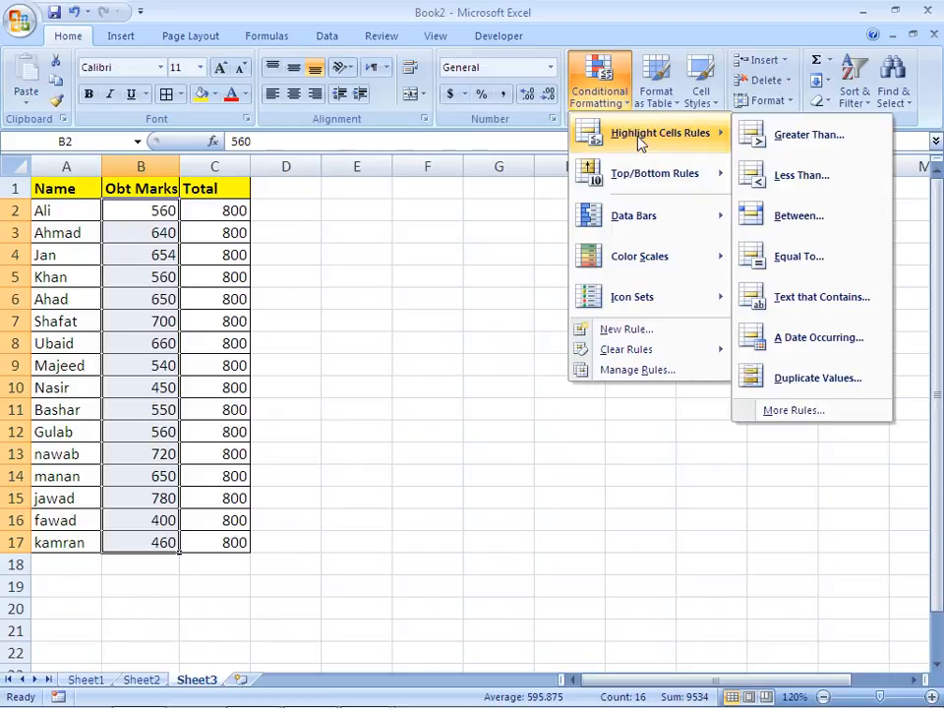
{"action": "left_click", "coordinate": [782, 137]}
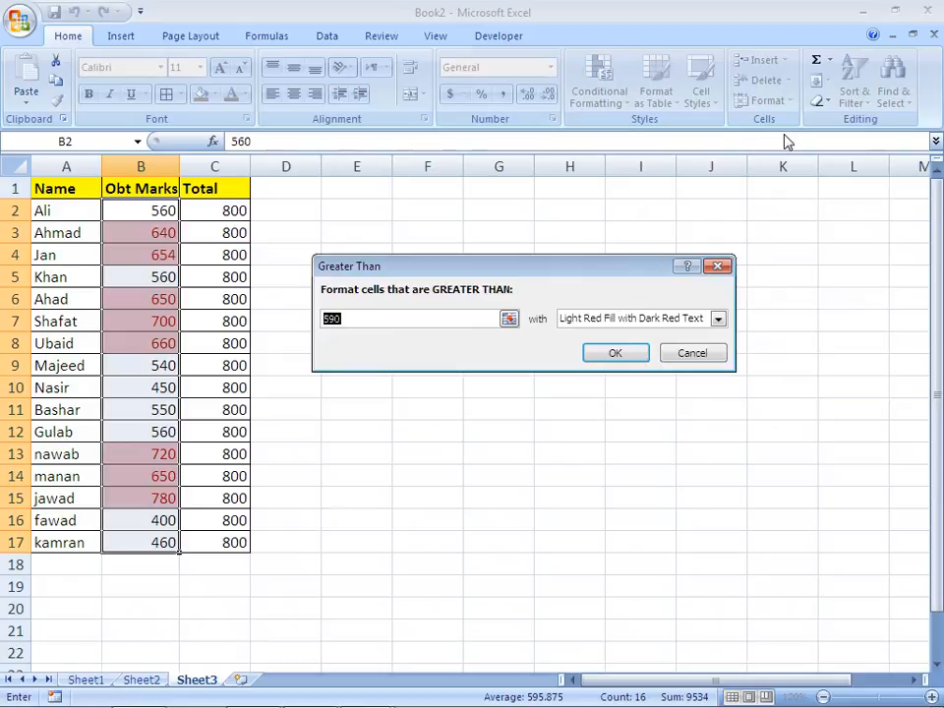
{"action": "type", "text": "700"}
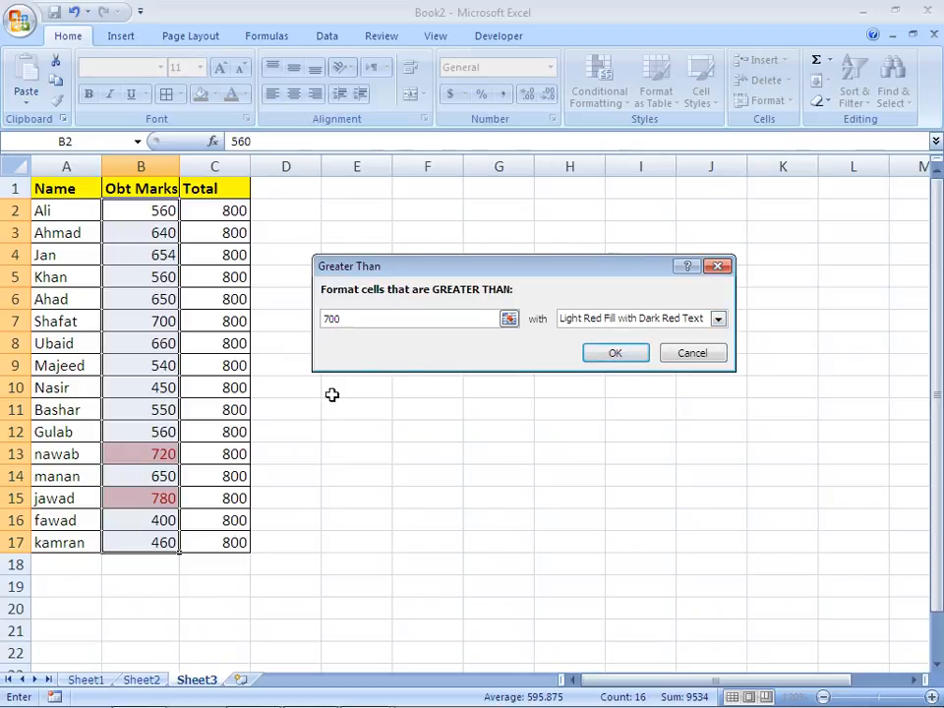
{"action": "key", "text": "BackSpace"}
{"action": "key", "text": "BackSpace"}
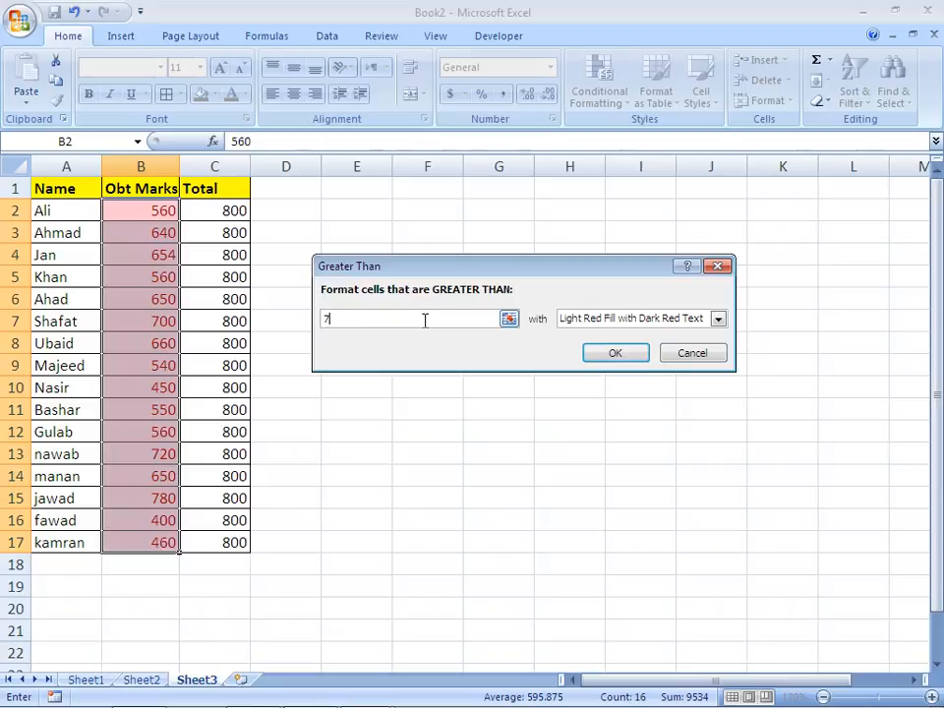
{"action": "key", "text": "BackSpace"}
{"action": "type", "text": "500"}
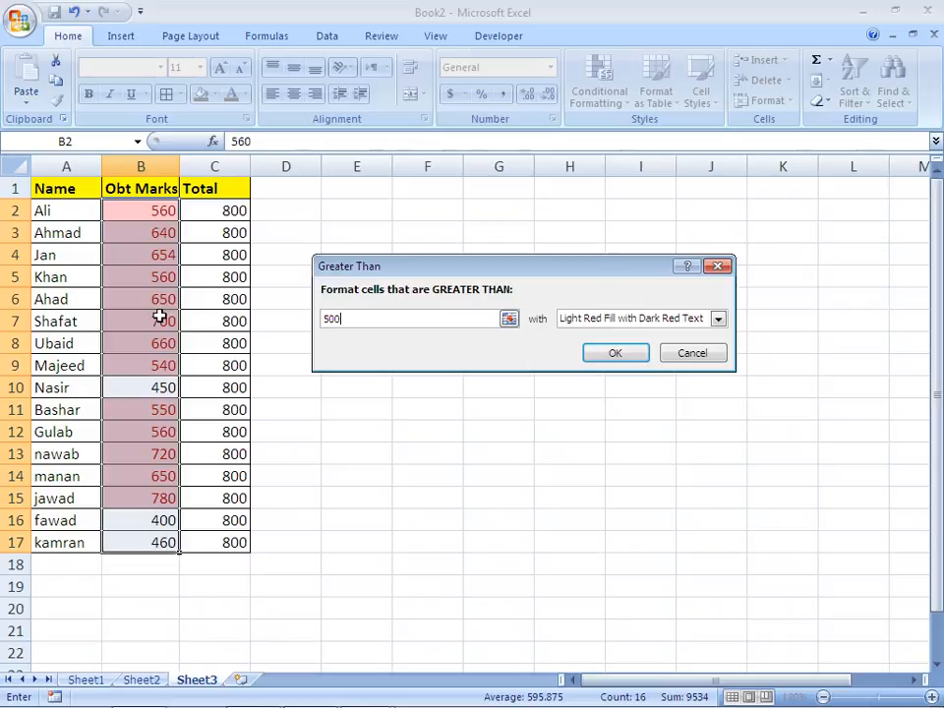
{"action": "key", "text": "Escape"}
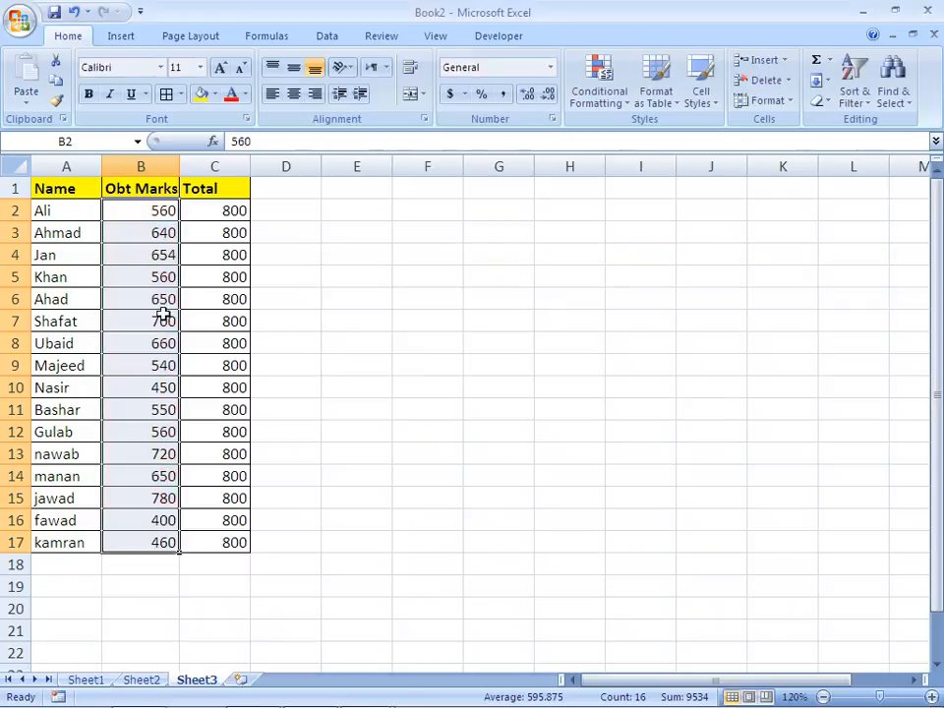
Preview a Less Than highlight rule on the marks with threshold 500, and dismiss it without applying
{"action": "left_click", "coordinate": [599, 101]}
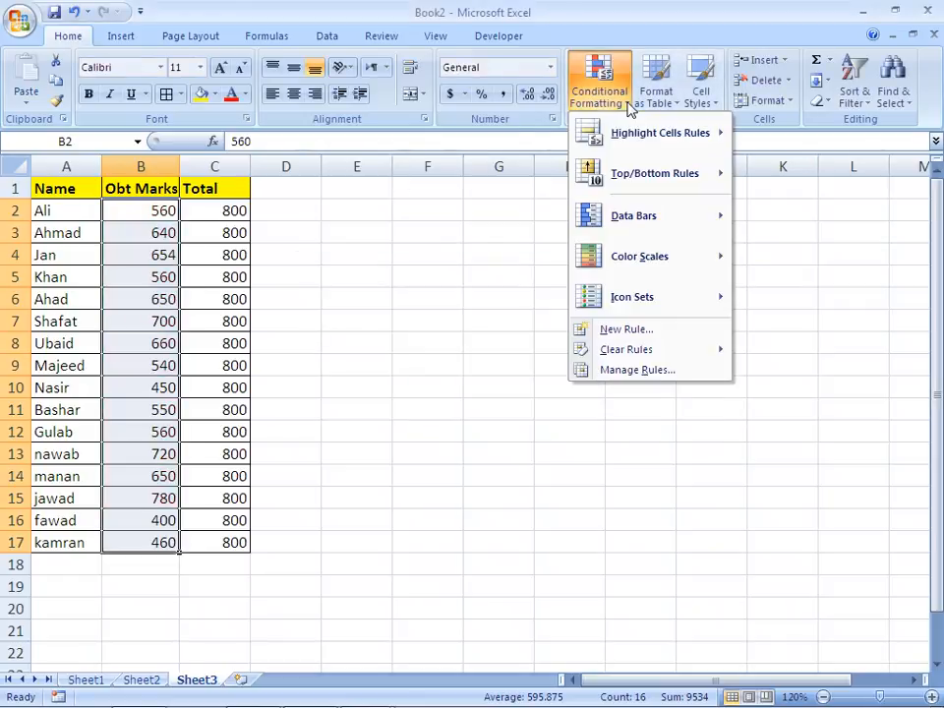
{"action": "mouse_move", "coordinate": [651, 139]}
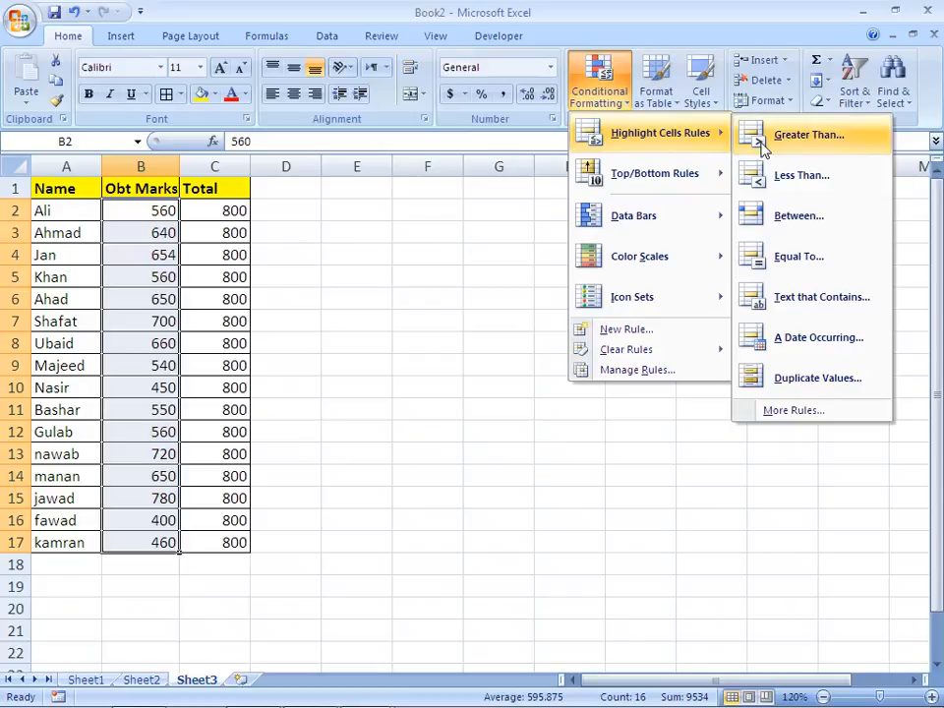
{"action": "left_click", "coordinate": [782, 176]}
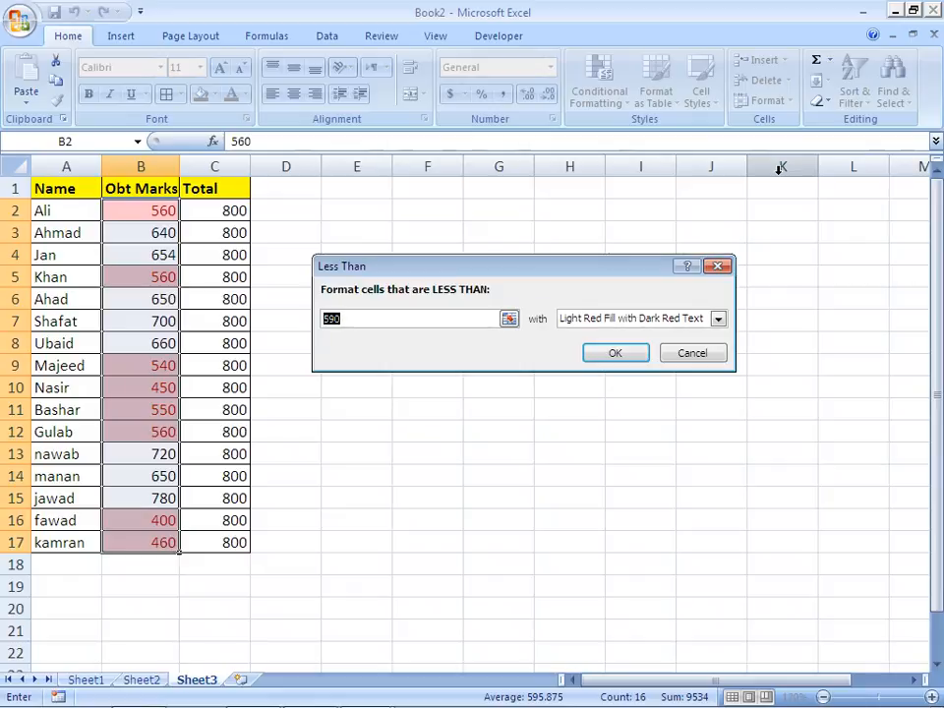
{"action": "type", "text": "500"}
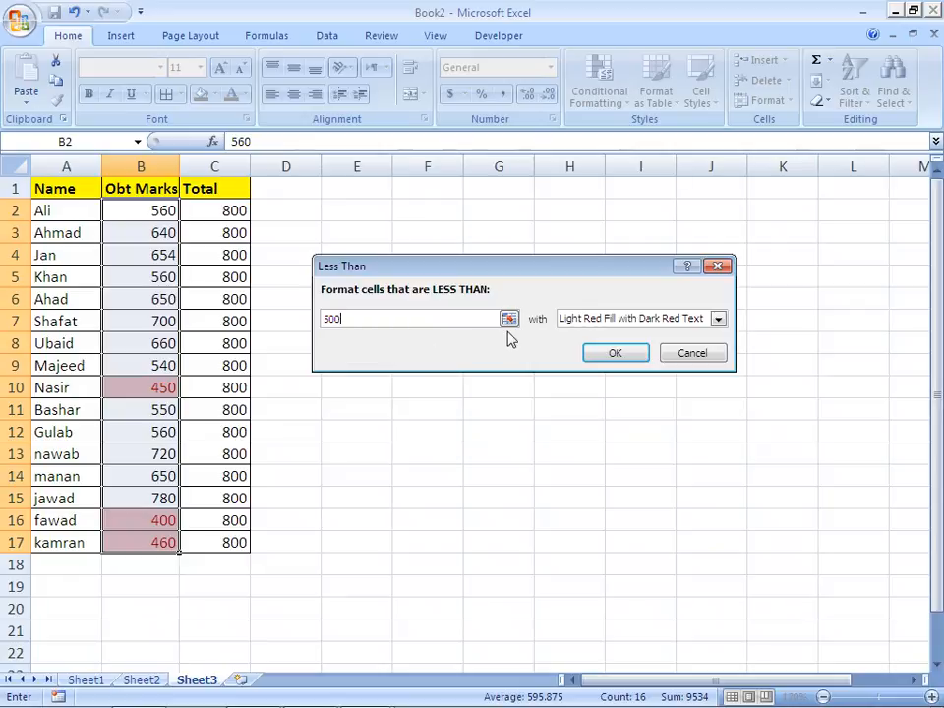
{"action": "key", "text": "Escape"}
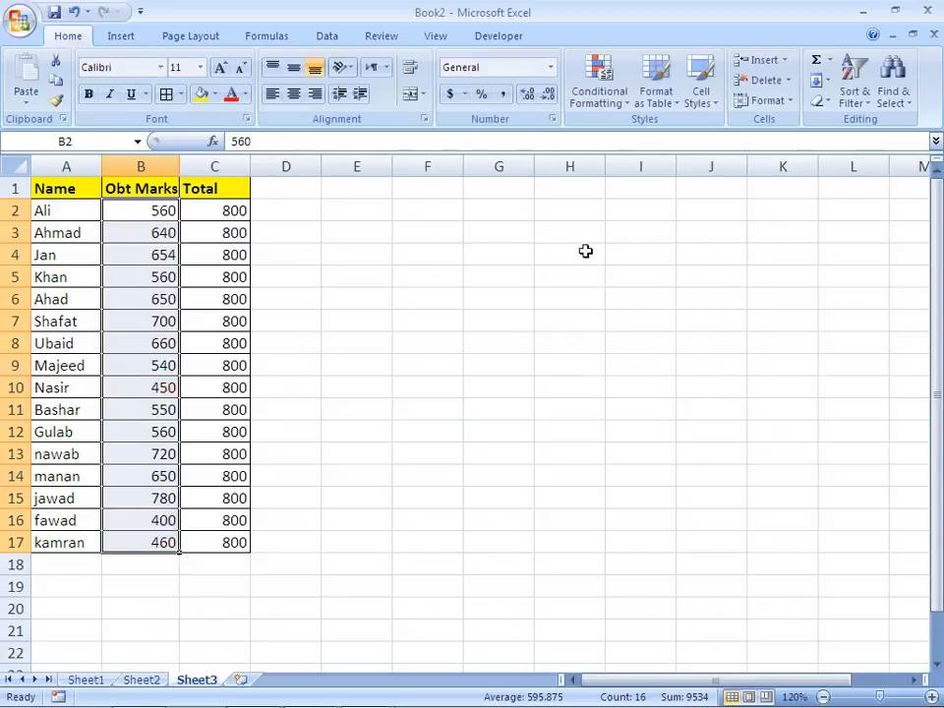
Preview the Duplicate Values highlight rule on the marks and dismiss it without applying
{"action": "left_click", "coordinate": [629, 106]}
{"action": "mouse_move", "coordinate": [647, 140]}
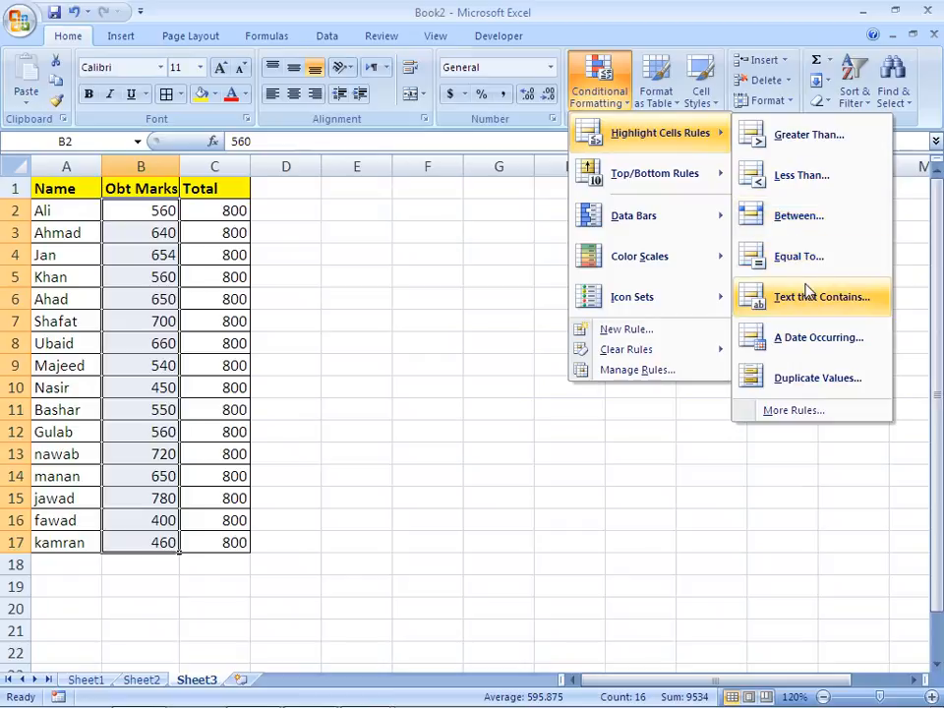
{"action": "left_click", "coordinate": [813, 380]}
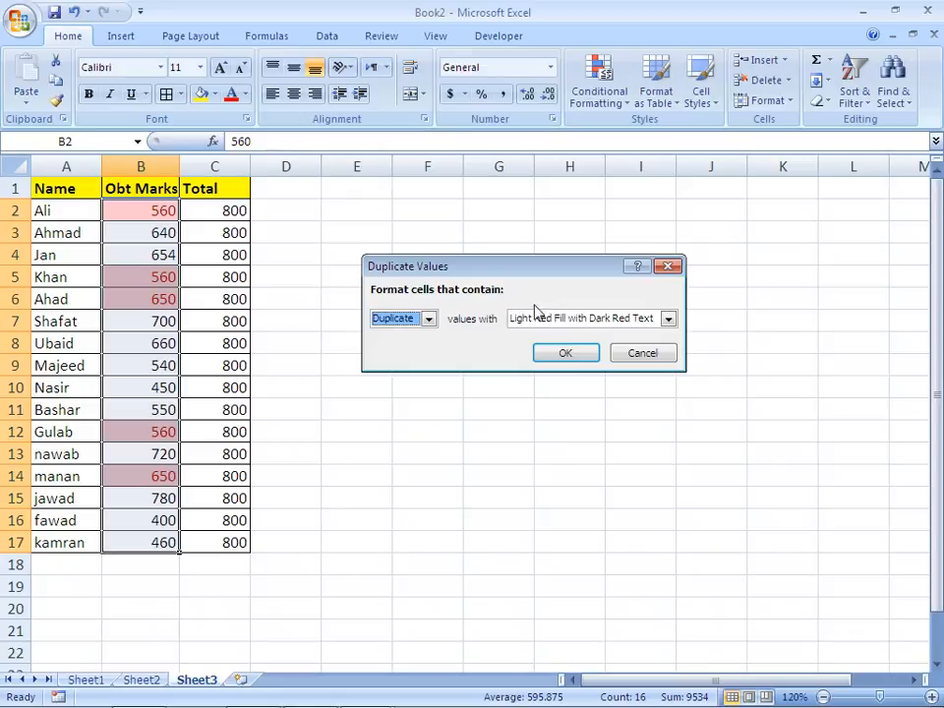
{"action": "key", "text": "Escape"}
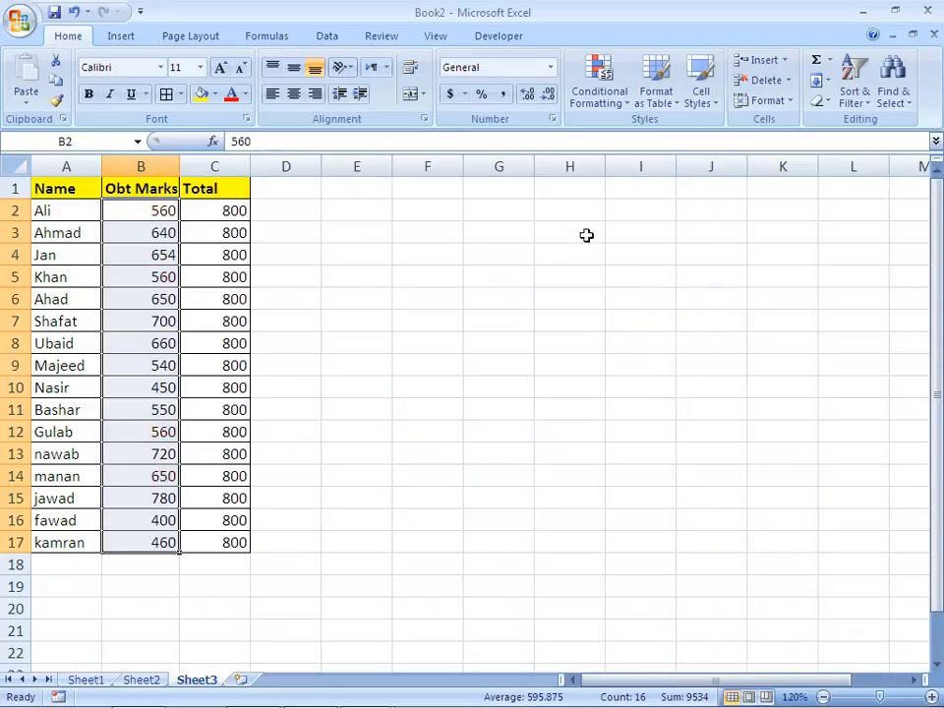
Preview a Top 10 Items rule on the marks with the rank lowered to 3, and dismiss it without applying
{"action": "left_click", "coordinate": [627, 103]}
{"action": "mouse_move", "coordinate": [641, 174]}
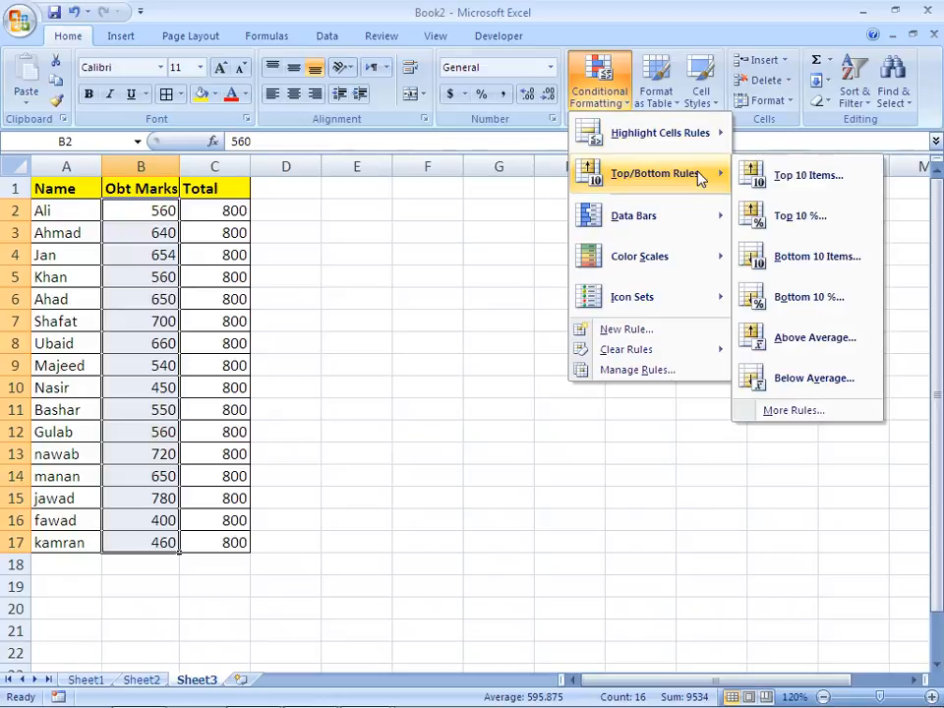
{"action": "left_click", "coordinate": [790, 177]}
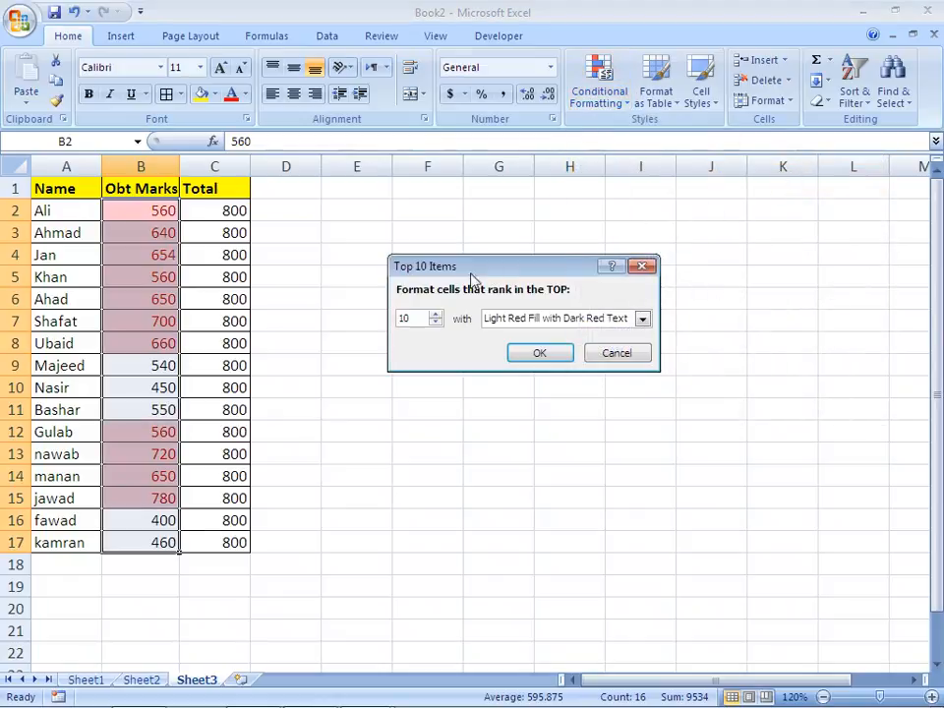
{"action": "left_click", "coordinate": [436, 323]}
{"action": "left_click", "coordinate": [436, 322]}
{"action": "left_click", "coordinate": [435, 322]}
{"action": "left_click", "coordinate": [435, 323]}
{"action": "left_click", "coordinate": [435, 323]}
{"action": "left_click", "coordinate": [436, 323]}
{"action": "left_click", "coordinate": [435, 322]}
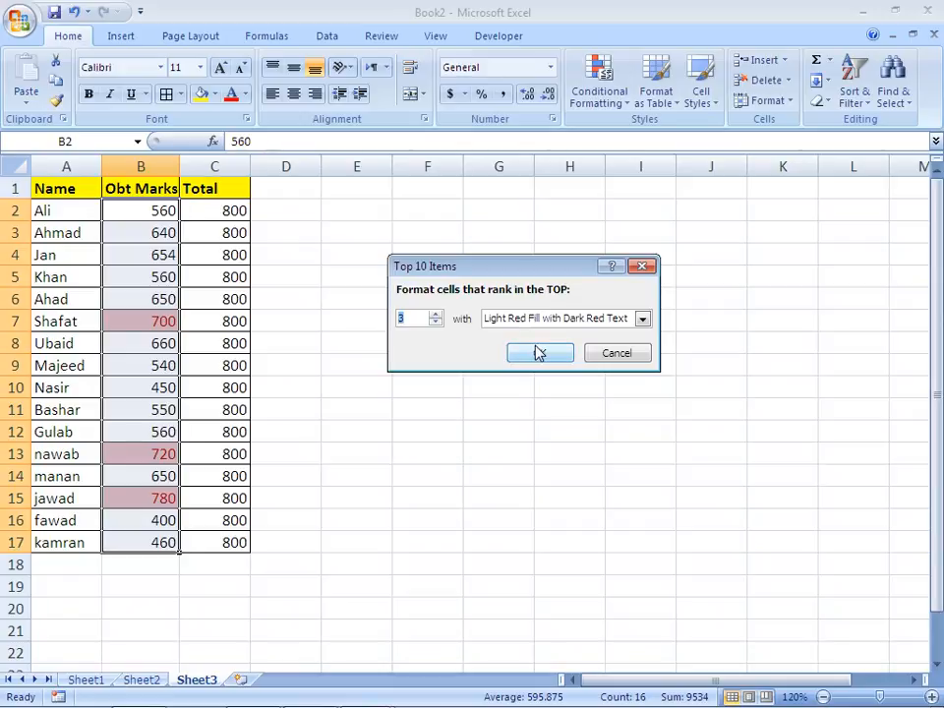
{"action": "key", "text": "Escape"}
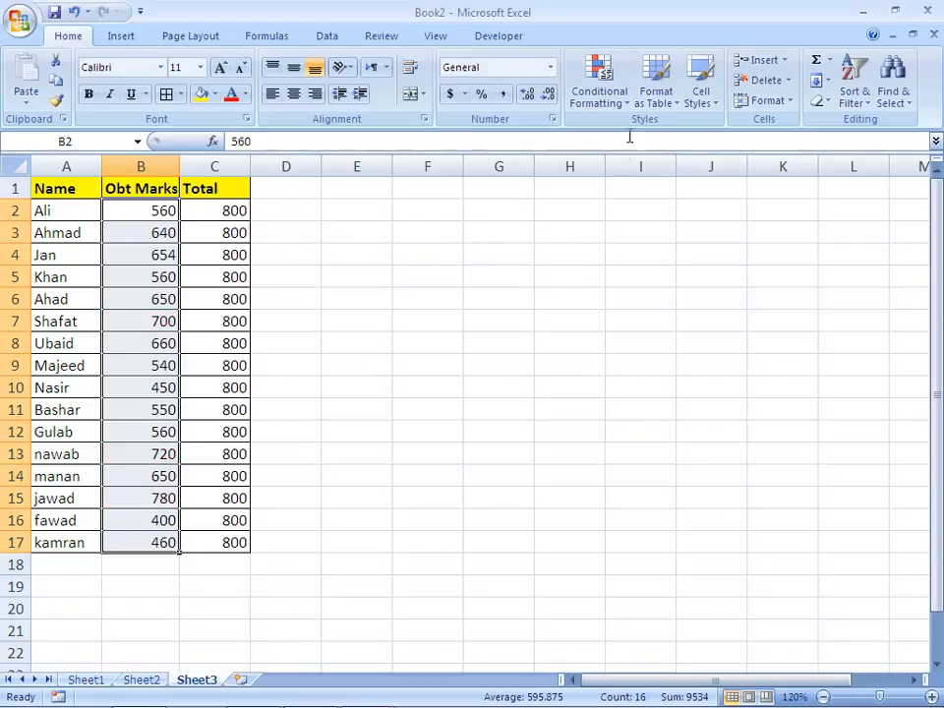
Look through the top/bottom rules and preview the data bars, color scales and icon sets on the marks
{"action": "left_click", "coordinate": [626, 103]}
{"action": "mouse_move", "coordinate": [641, 185]}
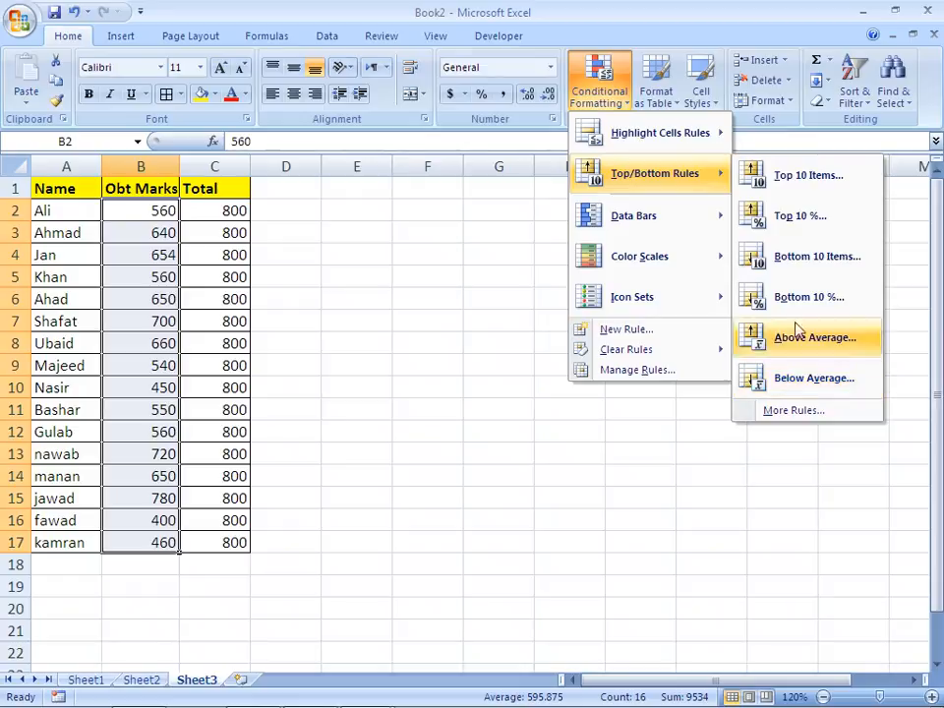
{"action": "mouse_move", "coordinate": [704, 217]}
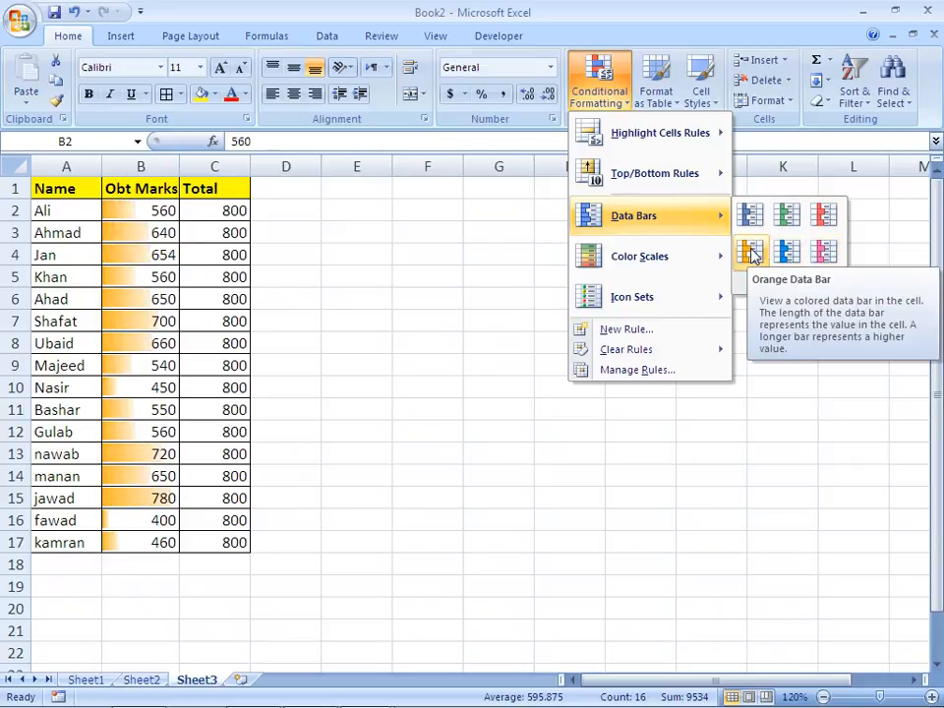
{"action": "mouse_move", "coordinate": [696, 267]}
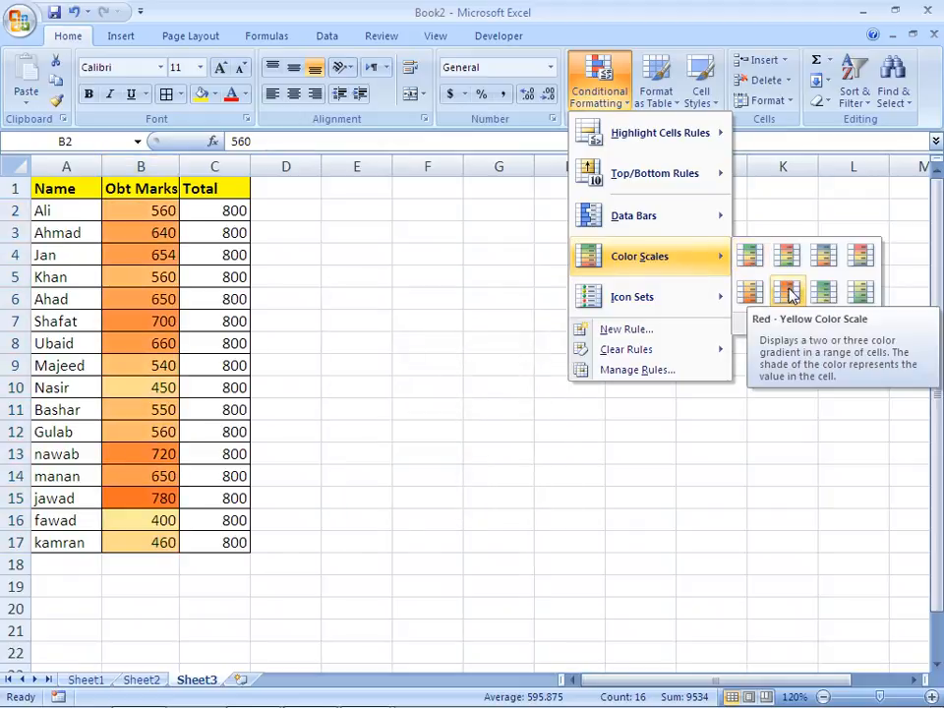
{"action": "mouse_move", "coordinate": [719, 314]}
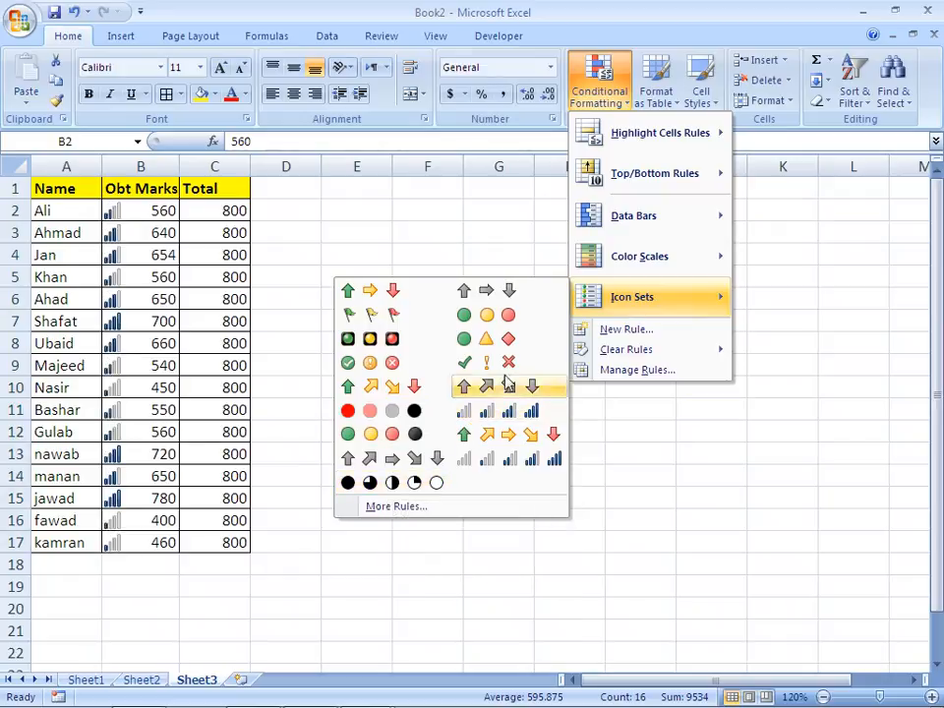
Start a new conditional formatting rule for only cells whose value is greater than or equal to 700
{"action": "left_click", "coordinate": [635, 337]}
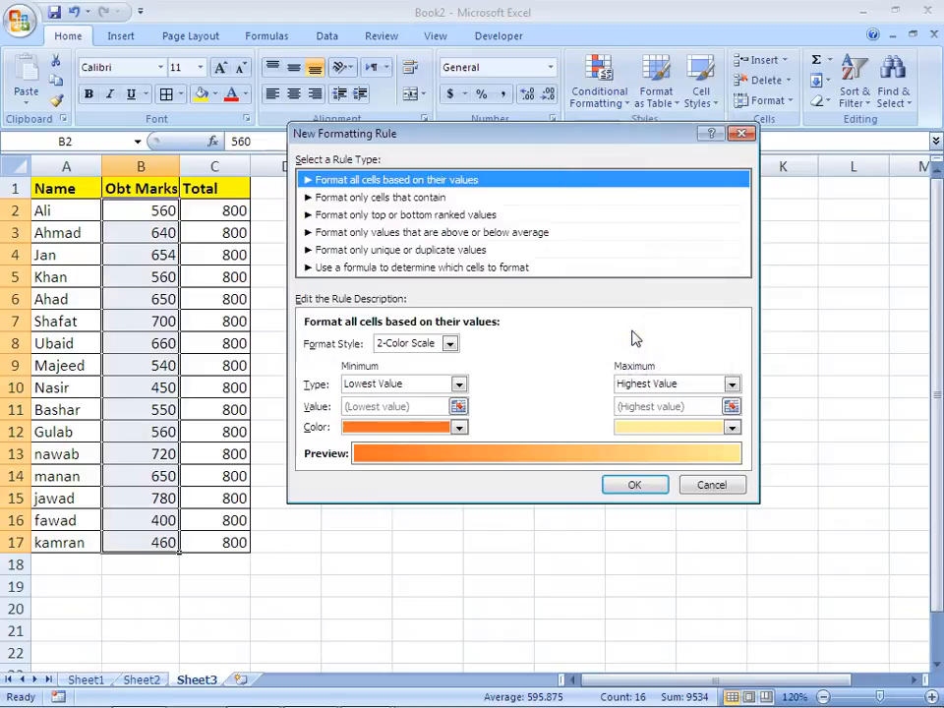
{"action": "left_click", "coordinate": [390, 201]}
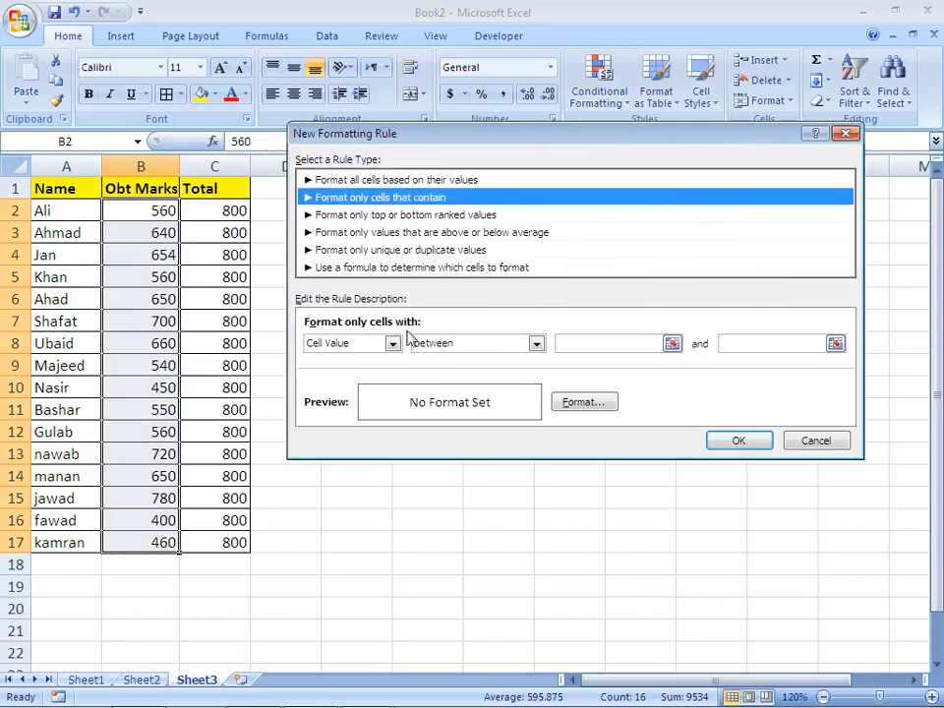
{"action": "left_click", "coordinate": [536, 345]}
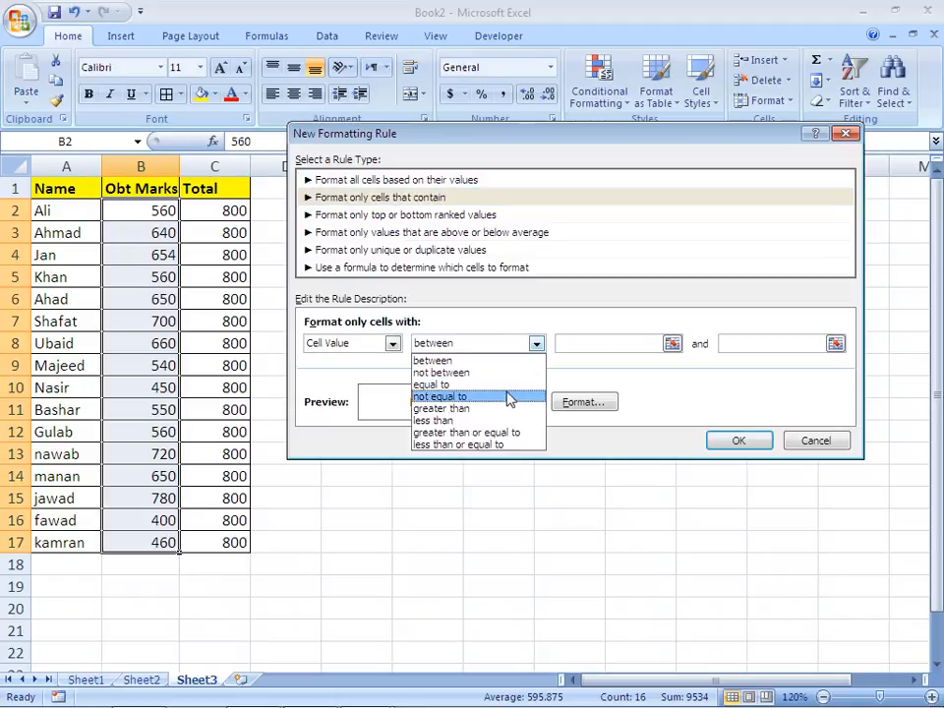
{"action": "left_click", "coordinate": [511, 441]}
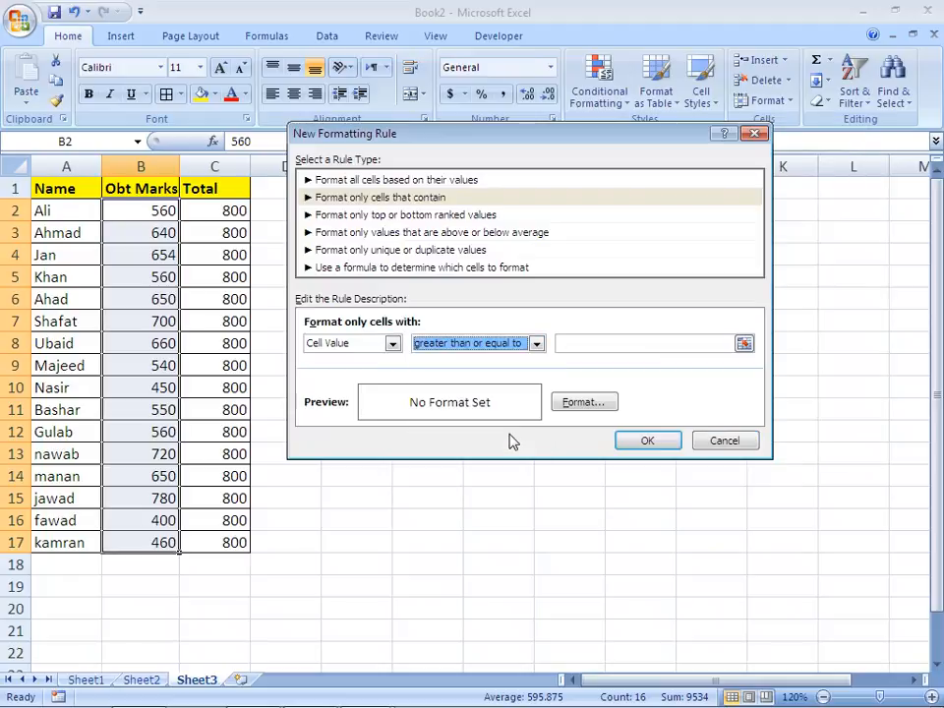
{"action": "left_click", "coordinate": [595, 342]}
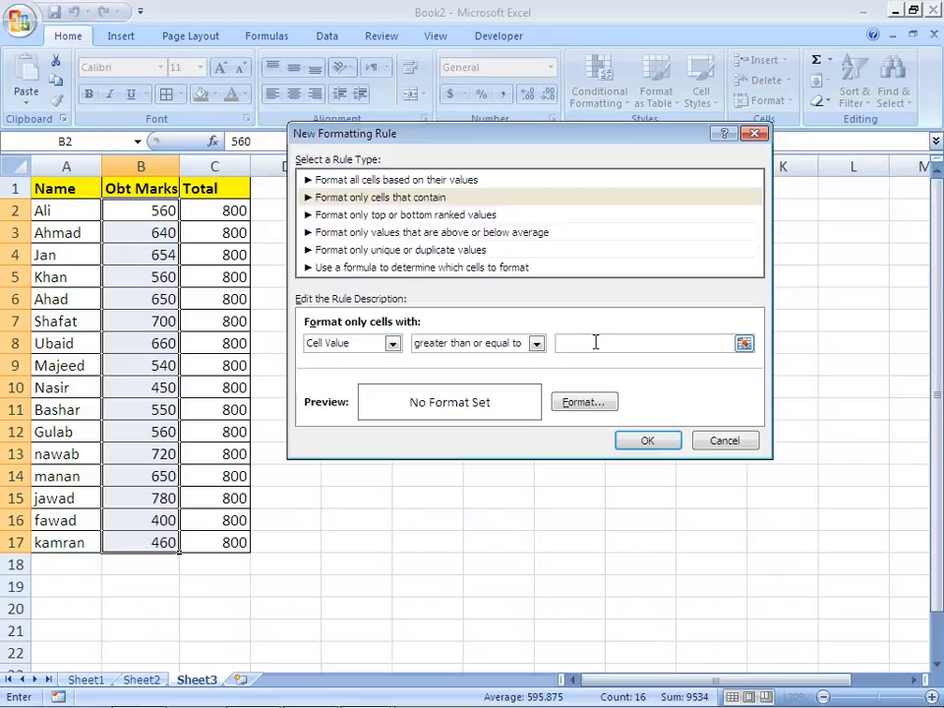
{"action": "type", "text": "700"}
Set the rule's format to a dark blue fill with a red font color
{"action": "left_click", "coordinate": [585, 404]}
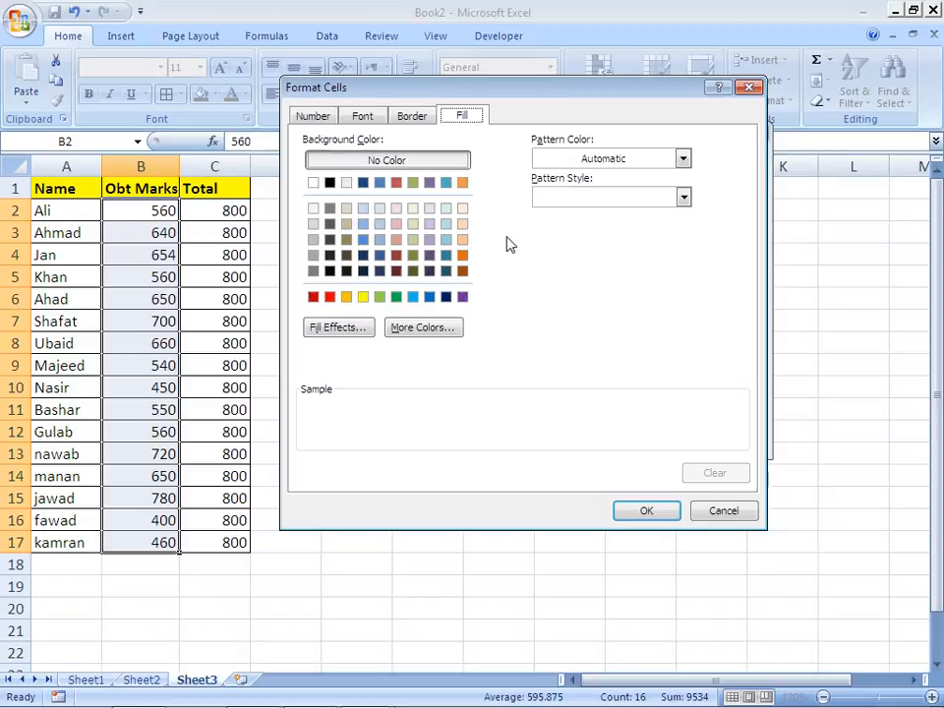
{"action": "left_click", "coordinate": [379, 255]}
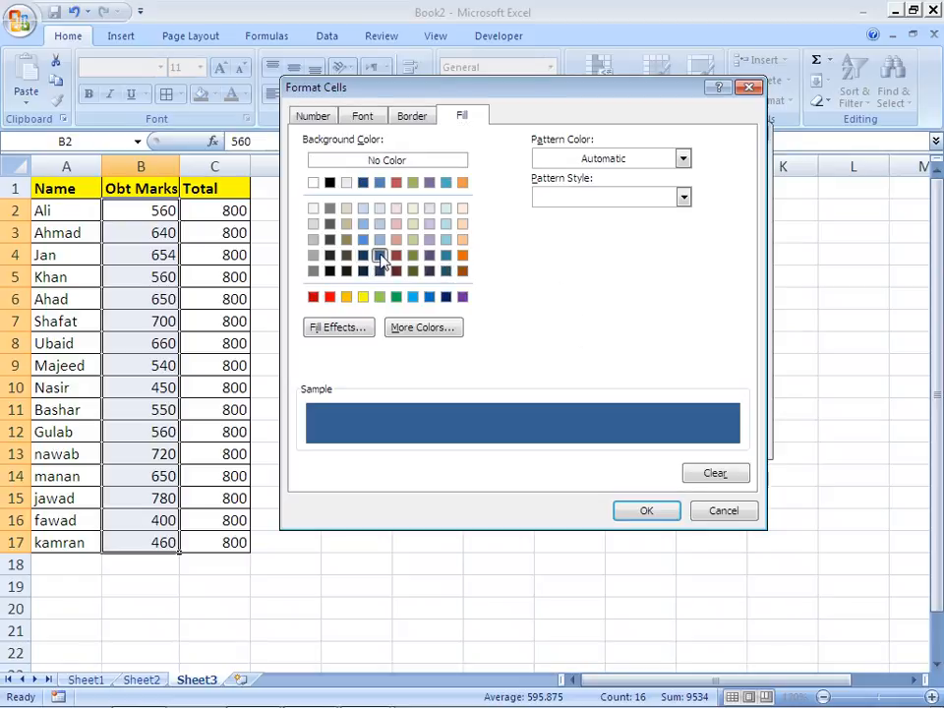
{"action": "left_click", "coordinate": [362, 117]}
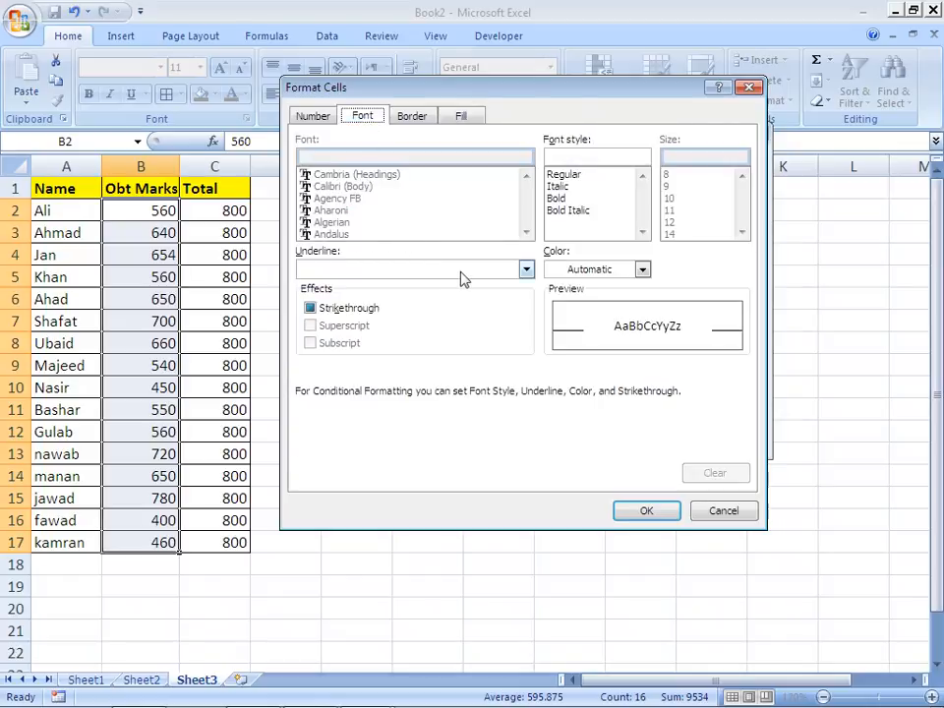
{"action": "left_click", "coordinate": [641, 270]}
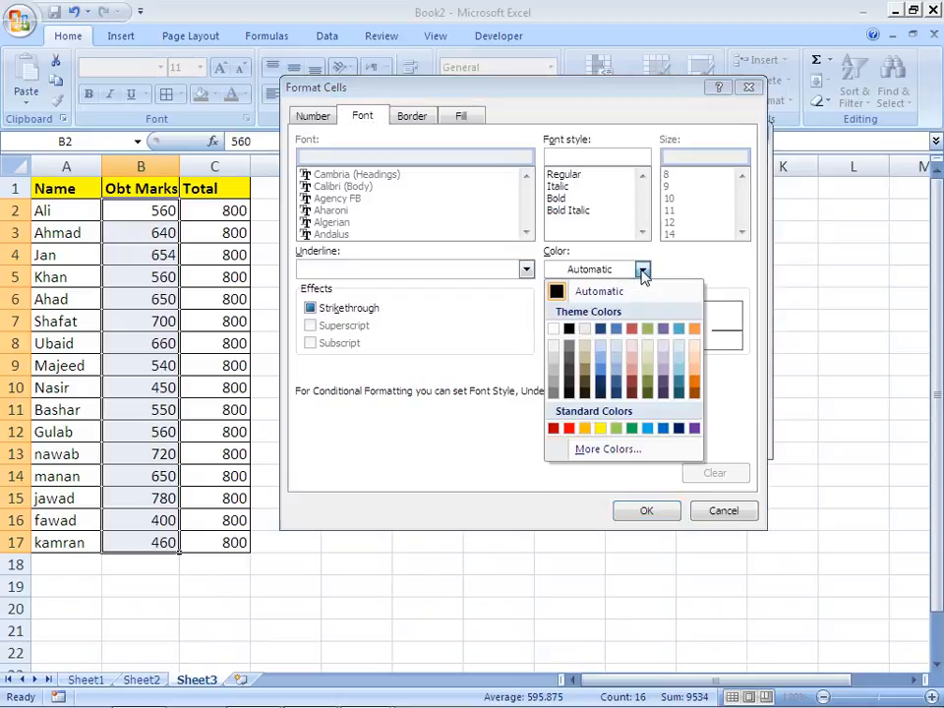
{"action": "left_click", "coordinate": [570, 428]}
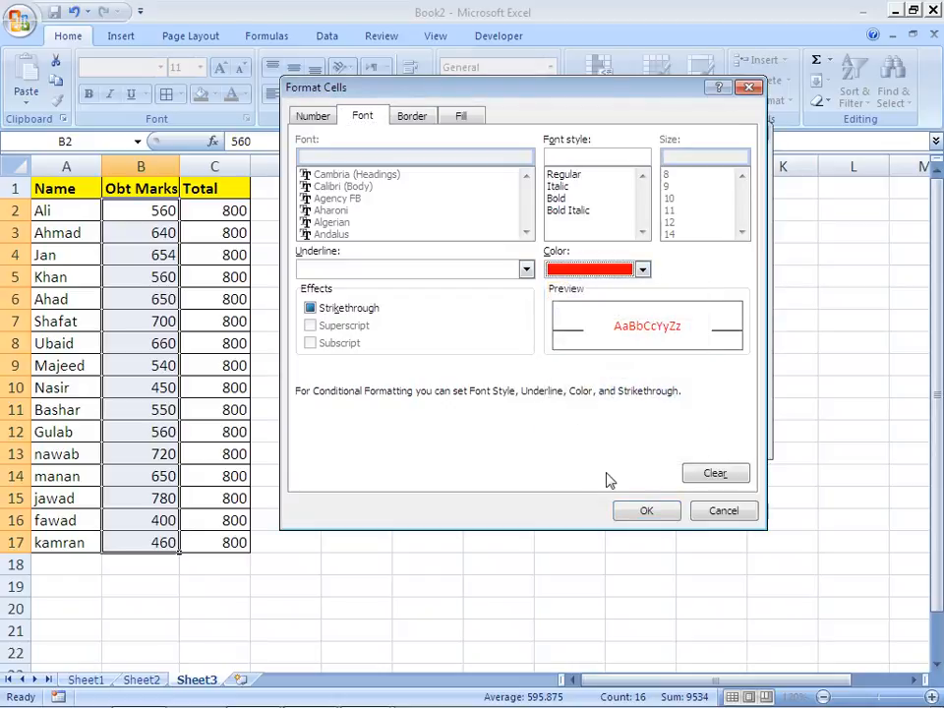
{"action": "left_click", "coordinate": [632, 512]}
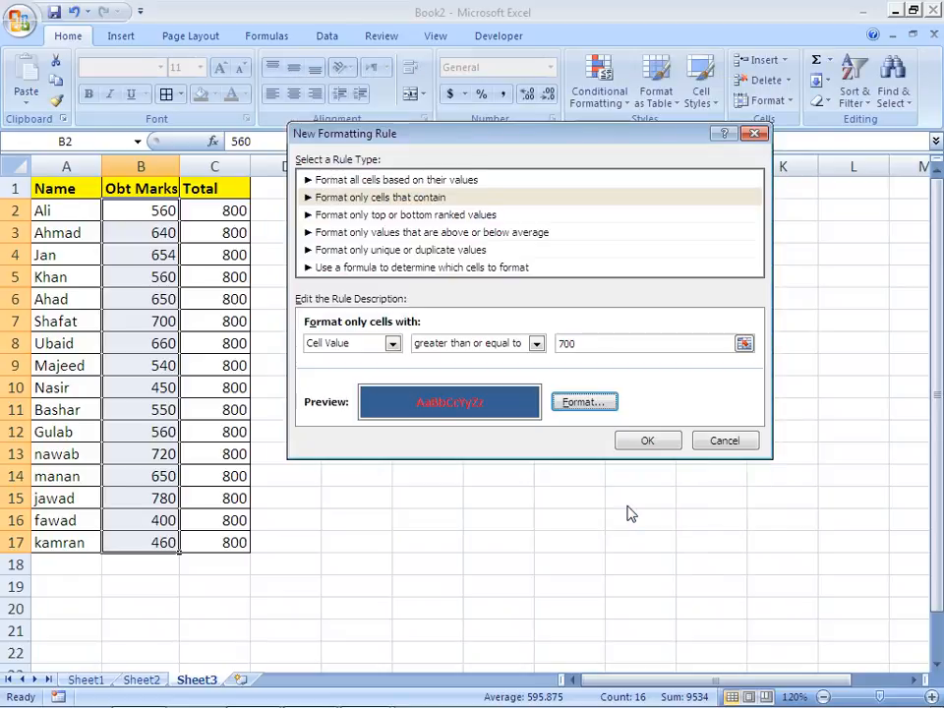
Apply the 700-or-more formatting rule to the marks and check the highlighted cells in the column
{"action": "left_click", "coordinate": [644, 439]}
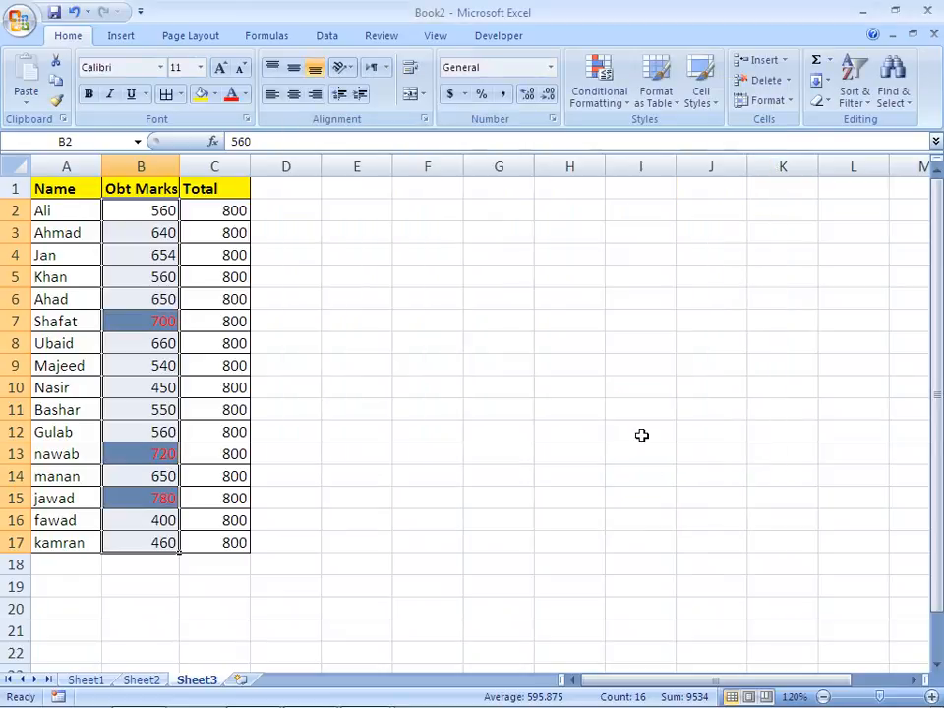
{"action": "left_click", "coordinate": [158, 358]}
{"action": "left_click", "coordinate": [151, 325]}
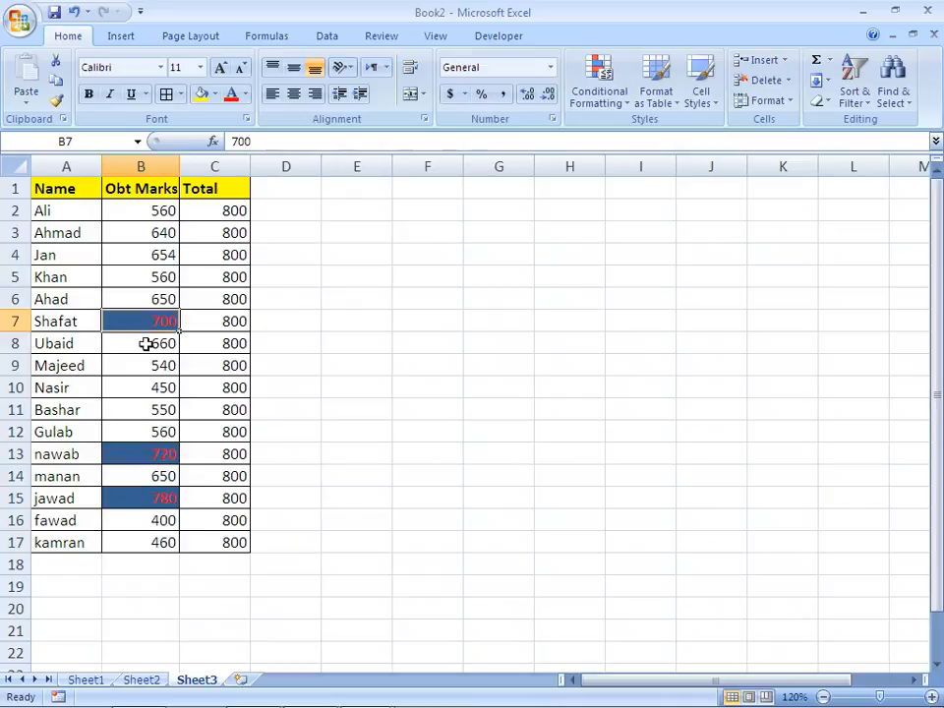
{"action": "left_click", "coordinate": [149, 499], "text": "ctrl"}
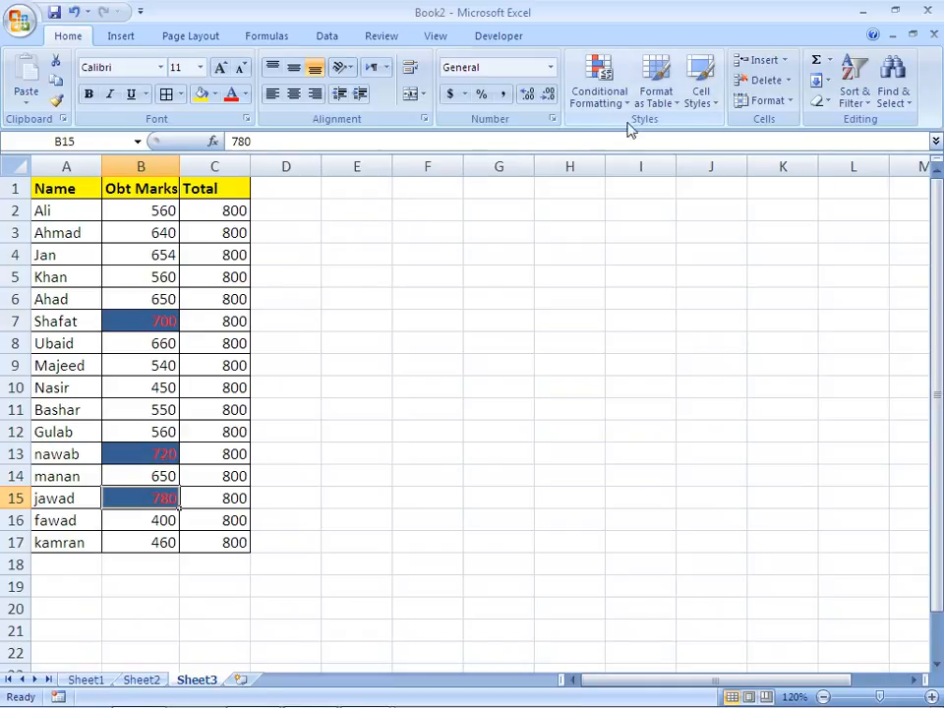
Format the range A1:C17 as a table with headers, using the black Medium style with gray banded rows
{"action": "left_click", "coordinate": [669, 100]}
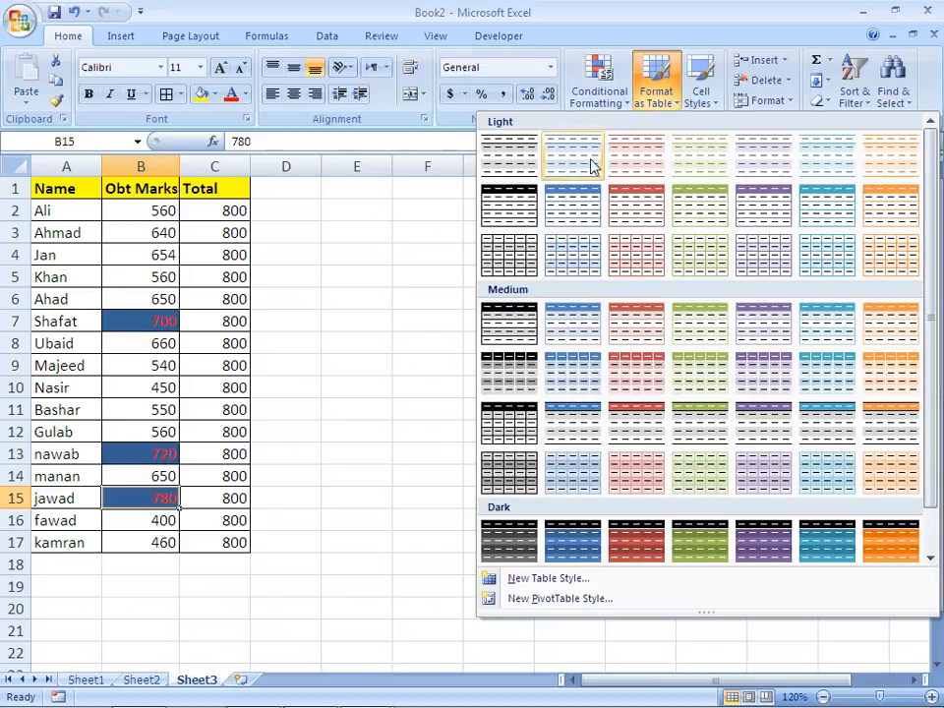
{"action": "left_click", "coordinate": [70, 210]}
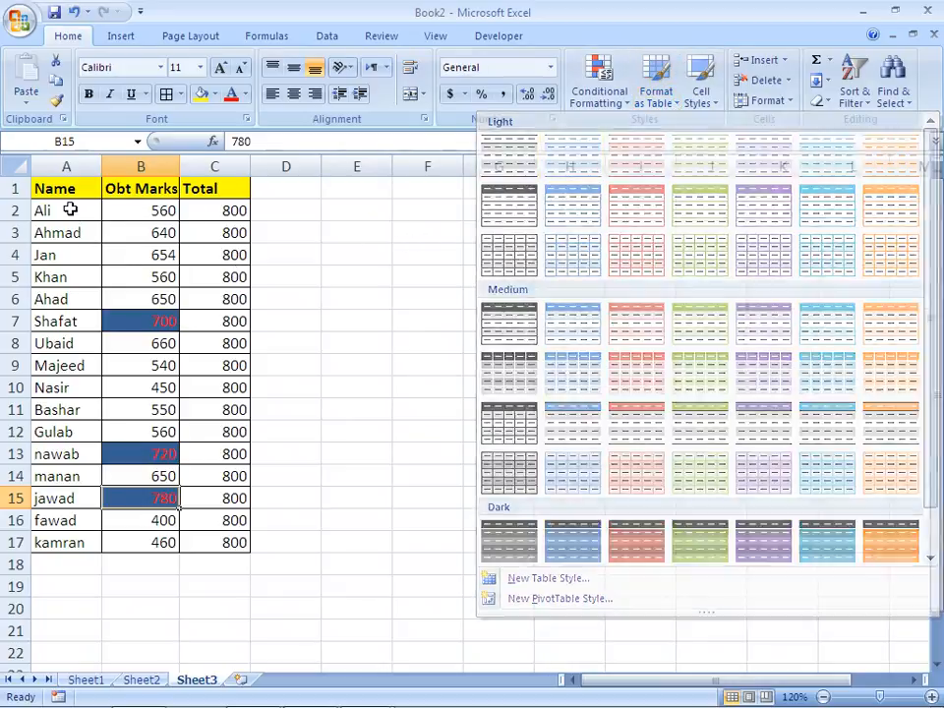
{"action": "key", "text": "Left"}
{"action": "key", "text": "Up"}
{"action": "key", "text": "Up"}
{"action": "key", "text": "Up"}
{"action": "key", "text": "Up"}
{"action": "key", "text": "Up"}
{"action": "key", "text": "Up"}
{"action": "key", "text": "Up"}
{"action": "key", "text": "Up"}
{"action": "key", "text": "Up"}
{"action": "key", "text": "Up"}
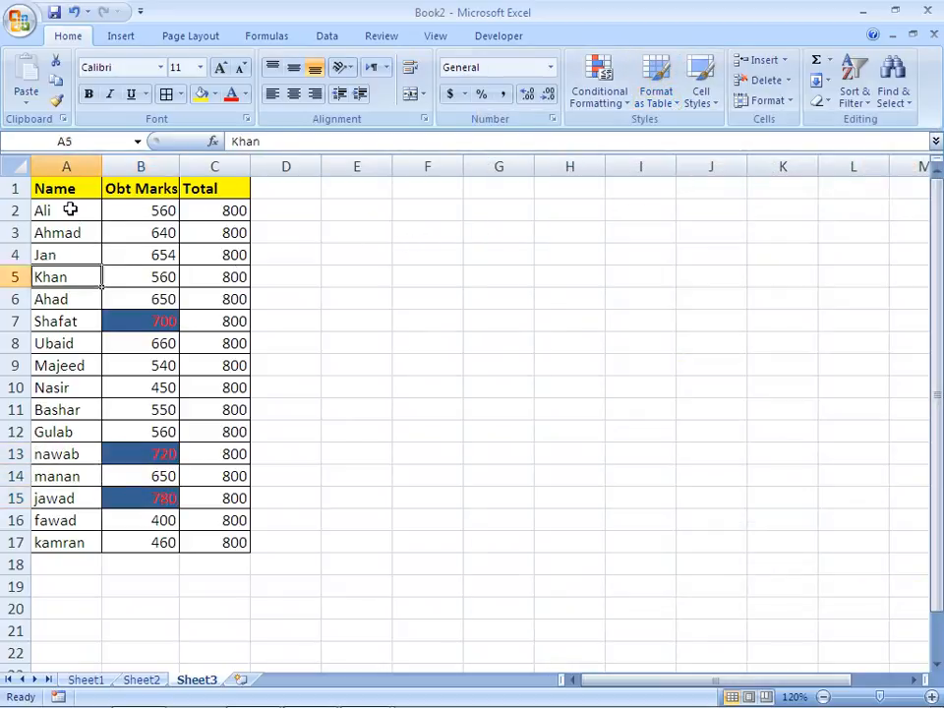
{"action": "key", "text": "Up"}
{"action": "key", "text": "Up"}
{"action": "key", "text": "Up"}
{"action": "key", "text": "Up"}
{"action": "key", "text": "shift+Right"}
{"action": "key", "text": "shift+Right"}
{"action": "key", "text": "shift+Down"}
{"action": "key", "text": "shift+Down"}
{"action": "key", "text": "shift+Down"}
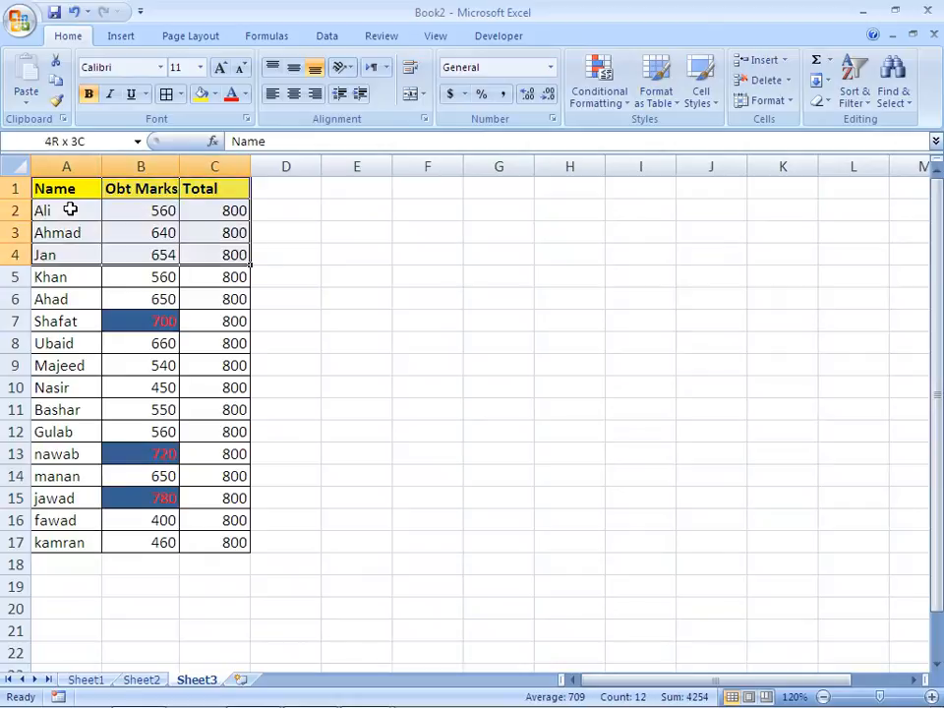
{"action": "key", "text": "shift+Down"}
{"action": "key", "text": "shift+Down"}
{"action": "key", "text": "shift+Down"}
{"action": "key", "text": "shift+Down"}
{"action": "key", "text": "shift+Down"}
{"action": "key", "text": "shift+Down"}
{"action": "key", "text": "shift+Down"}
{"action": "key", "text": "shift+Down"}
{"action": "key", "text": "shift+Down"}
{"action": "key", "text": "shift+Down"}
{"action": "key", "text": "shift+Down"}
{"action": "key", "text": "shift+Down"}
{"action": "key", "text": "shift+Down"}
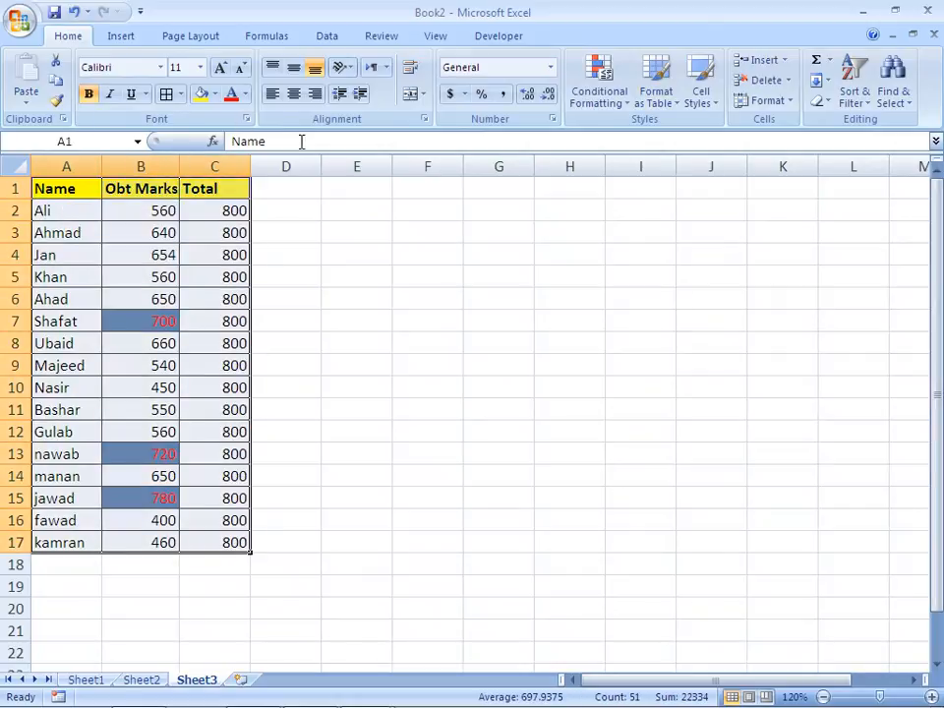
{"action": "left_click", "coordinate": [676, 99]}
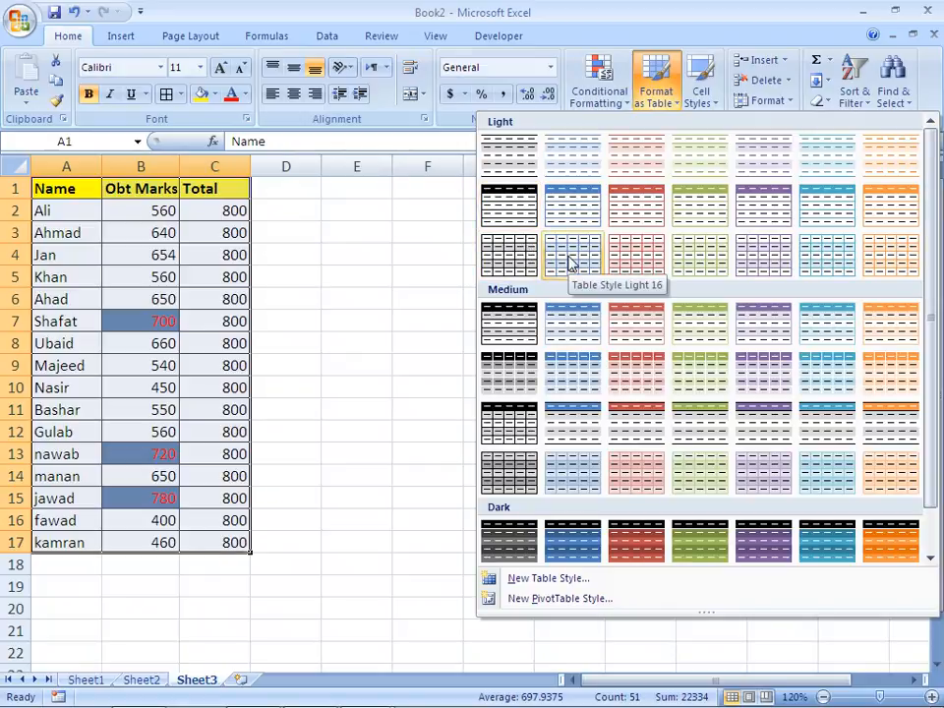
{"action": "left_click", "coordinate": [519, 363]}
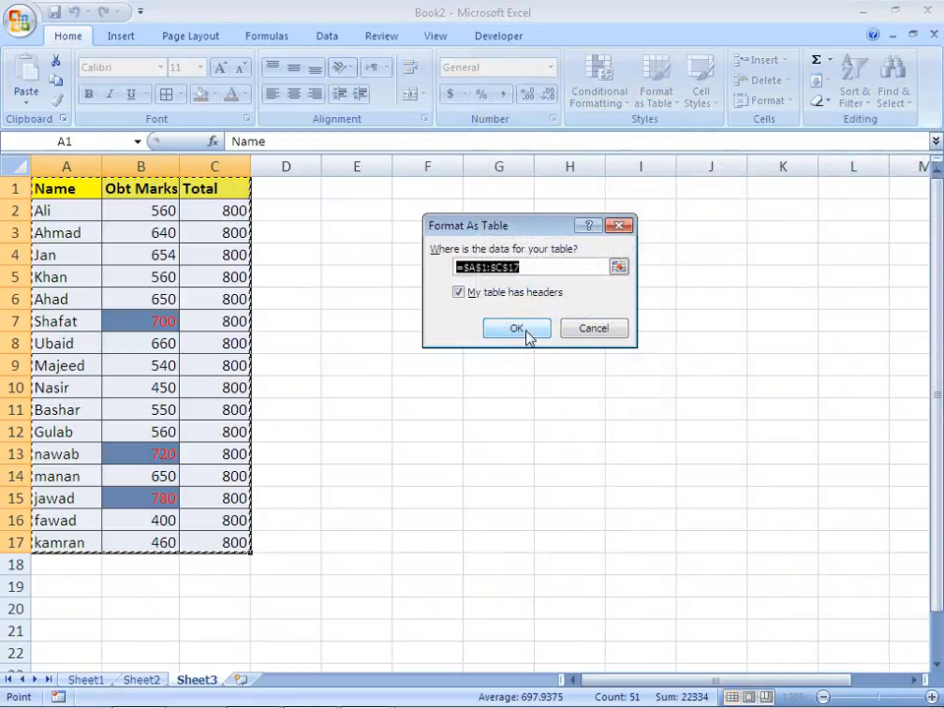
{"action": "left_click", "coordinate": [526, 333]}
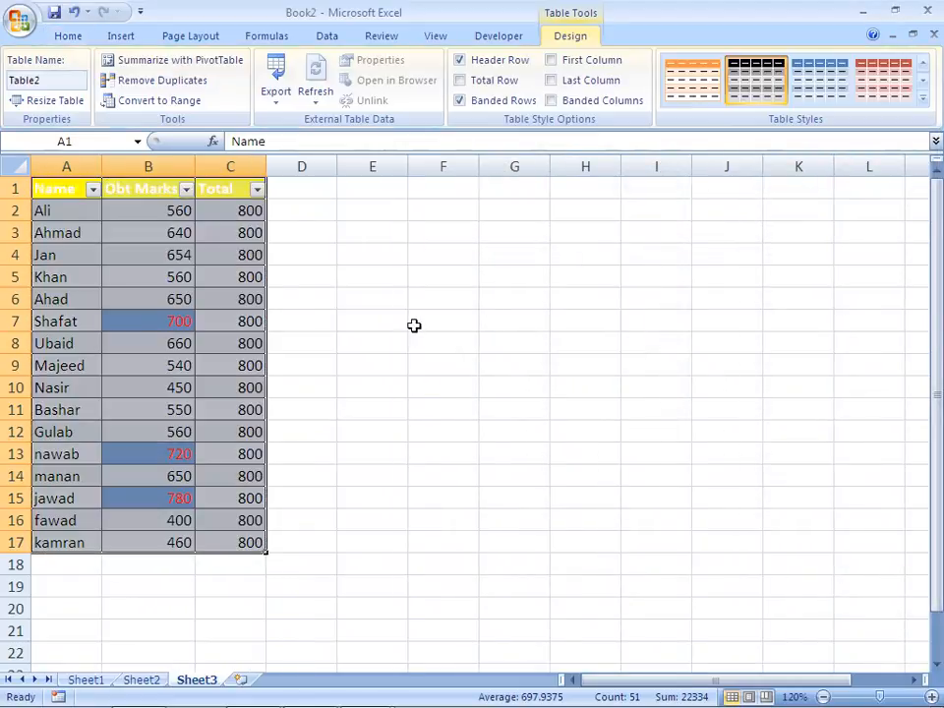
{"action": "left_click", "coordinate": [201, 279]}
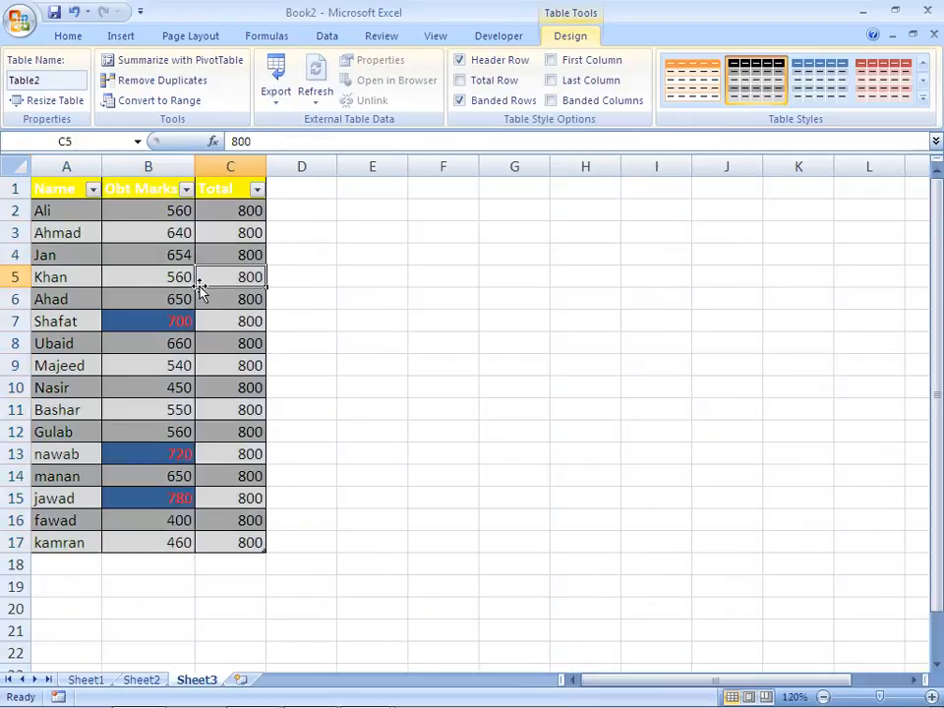
{"action": "left_click", "coordinate": [127, 246]}
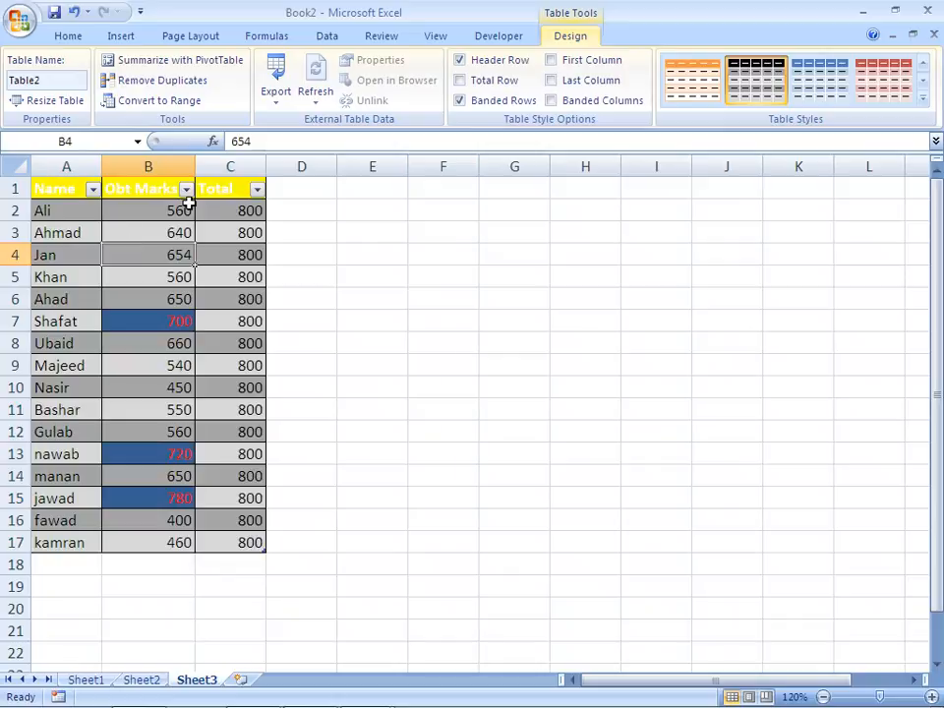
Add a total row to the table, toggling it off and on again to compare
{"action": "left_click", "coordinate": [459, 84]}
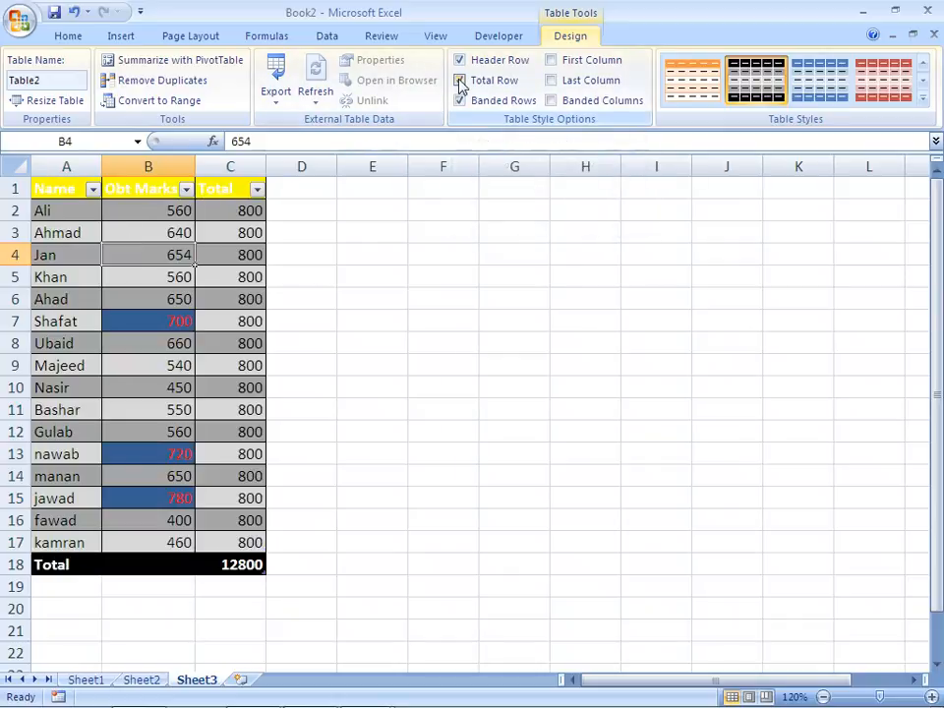
{"action": "left_click", "coordinate": [459, 83]}
{"action": "left_click", "coordinate": [459, 84]}
{"action": "left_click", "coordinate": [459, 84]}
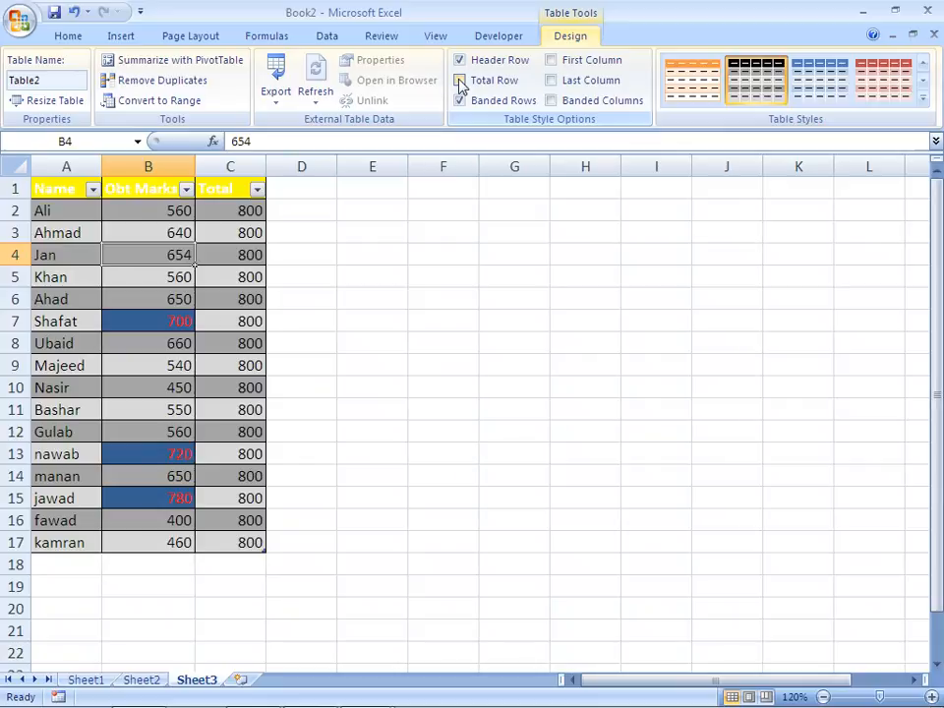
{"action": "left_click", "coordinate": [459, 83]}
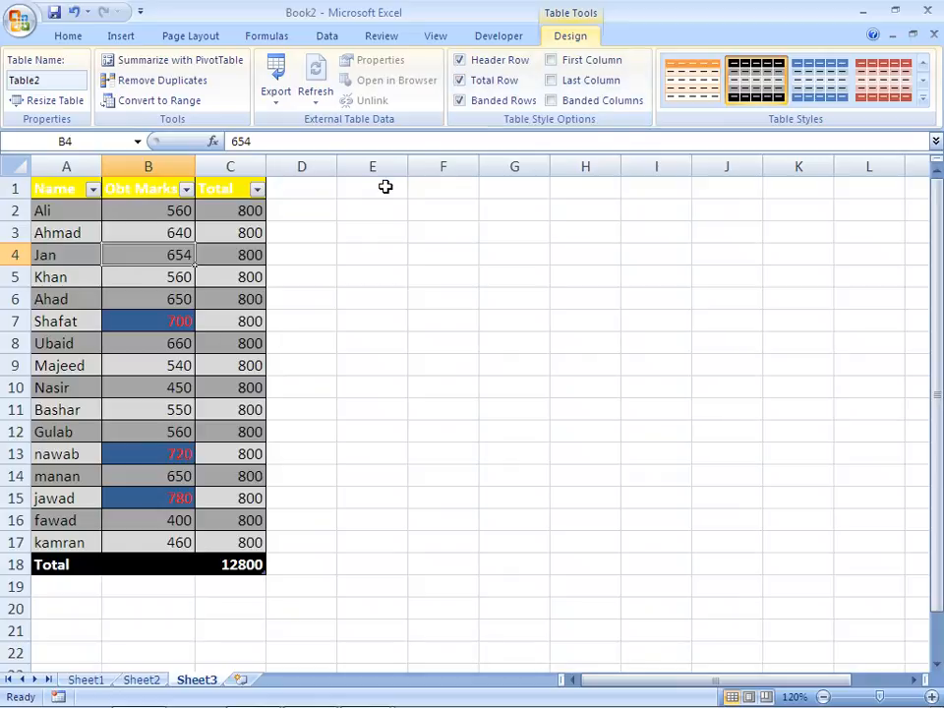
Undo the total row changes on the table
{"action": "key", "text": "ctrl+z"}
{"action": "key", "text": "ctrl+z"}
{"action": "key", "text": "ctrl+z"}
{"action": "key", "text": "ctrl+z"}
{"action": "key", "text": "ctrl+z"}
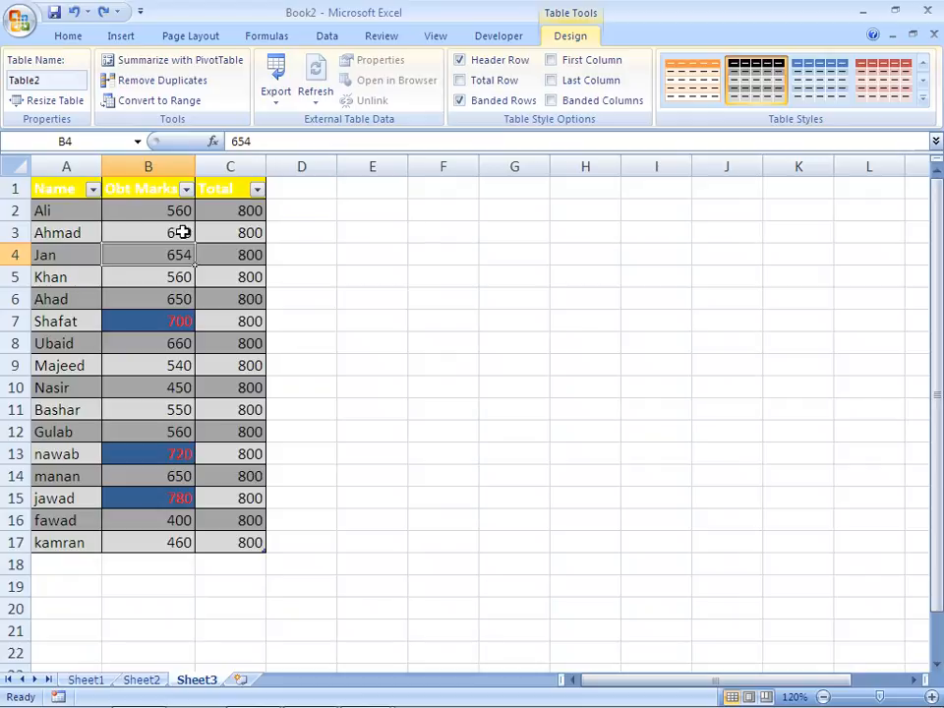
Preview other table styles on the range A1:C17, and apply the Accent3 cell style to it
{"action": "left_click", "coordinate": [61, 191]}
{"action": "key", "text": "shift+Right"}
{"action": "key", "text": "shift+Right"}
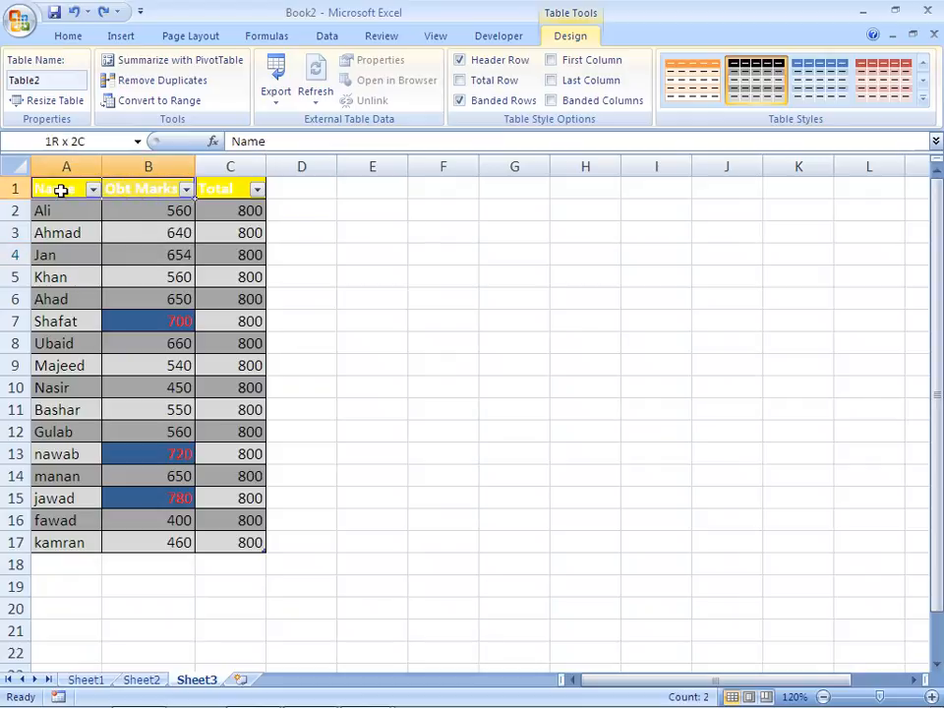
{"action": "key", "text": "shift+Down"}
{"action": "key", "text": "shift+Down"}
{"action": "key", "text": "shift+Down"}
{"action": "key", "text": "shift+Down"}
{"action": "key", "text": "shift+Down"}
{"action": "key", "text": "shift+Down"}
{"action": "key", "text": "shift+Down"}
{"action": "key", "text": "shift+Down"}
{"action": "key", "text": "shift+Down"}
{"action": "key", "text": "shift+Down"}
{"action": "key", "text": "shift+Down"}
{"action": "key", "text": "shift+Down"}
{"action": "key", "text": "shift+Down"}
{"action": "key", "text": "shift+Down"}
{"action": "key", "text": "shift+Down"}
{"action": "key", "text": "shift+Down"}
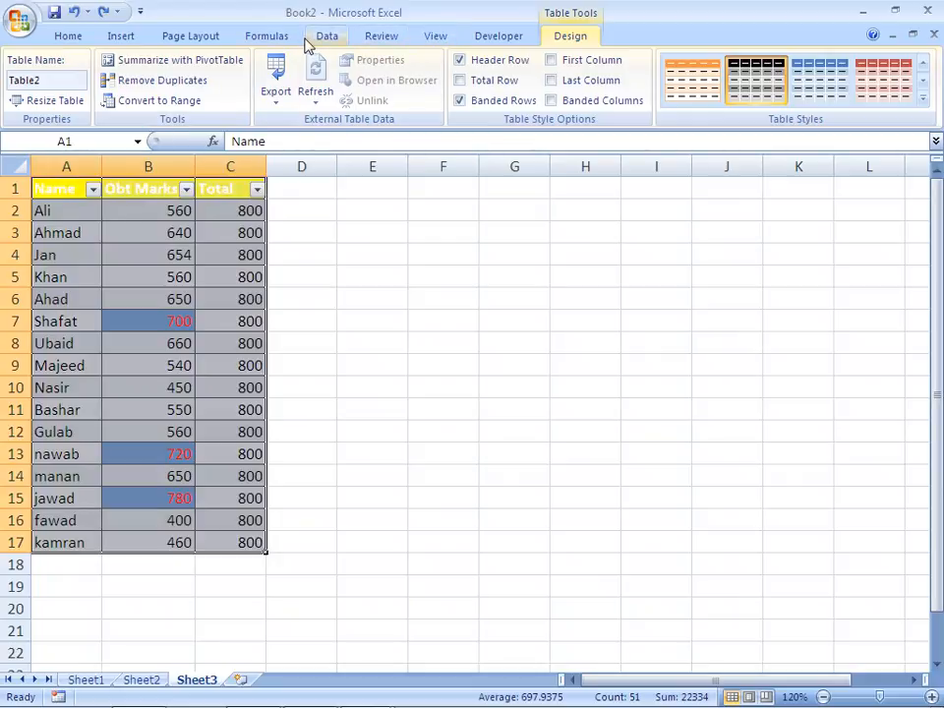
{"action": "left_click", "coordinate": [67, 37]}
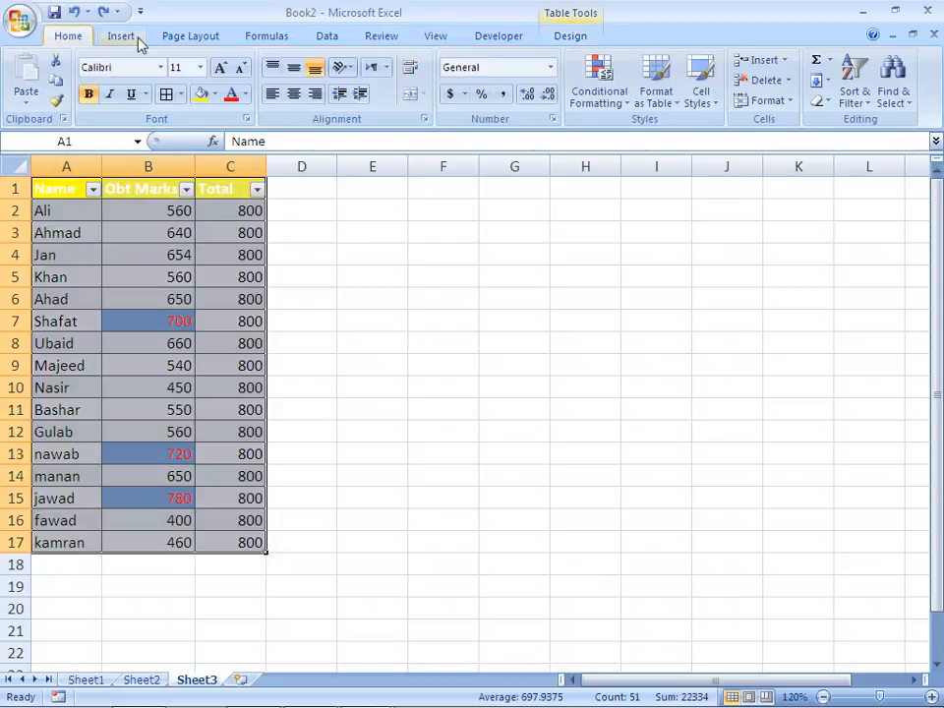
{"action": "left_click", "coordinate": [677, 103]}
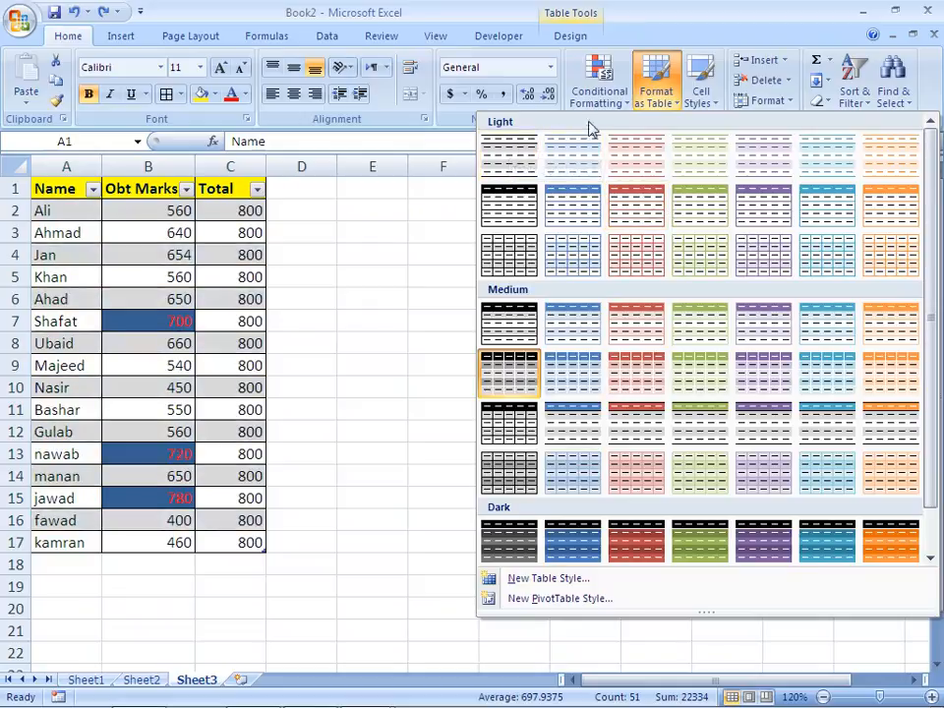
{"action": "left_click", "coordinate": [715, 103]}
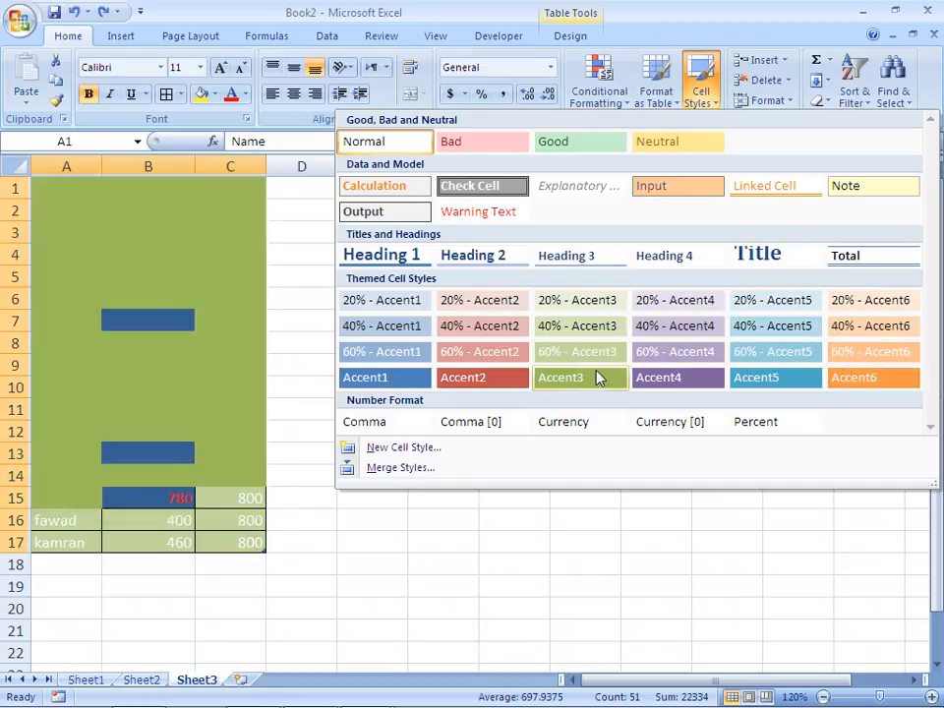
{"action": "left_click", "coordinate": [597, 378]}
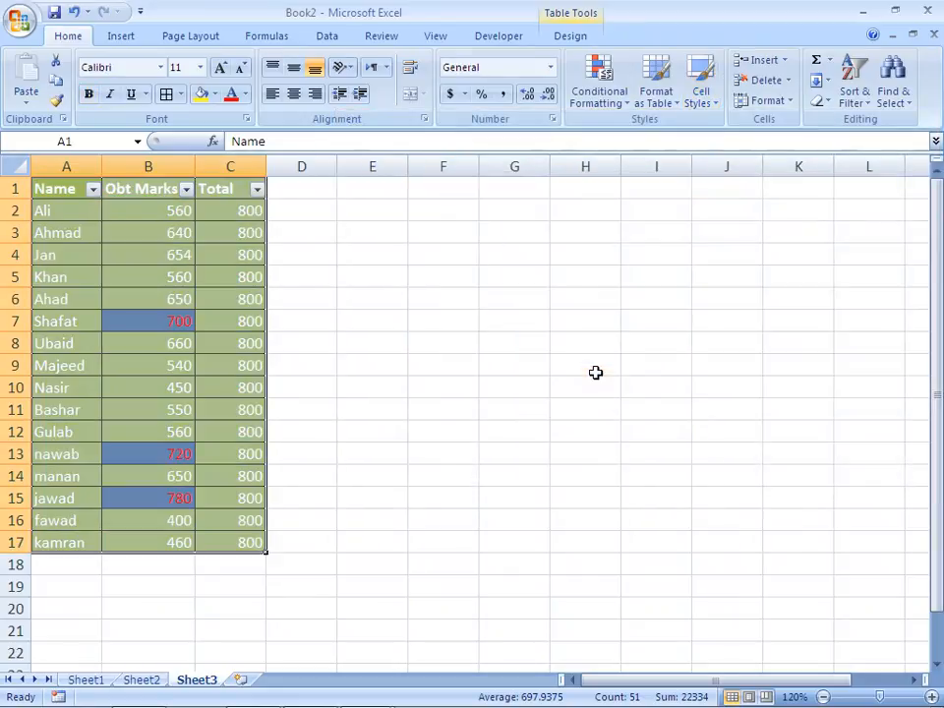